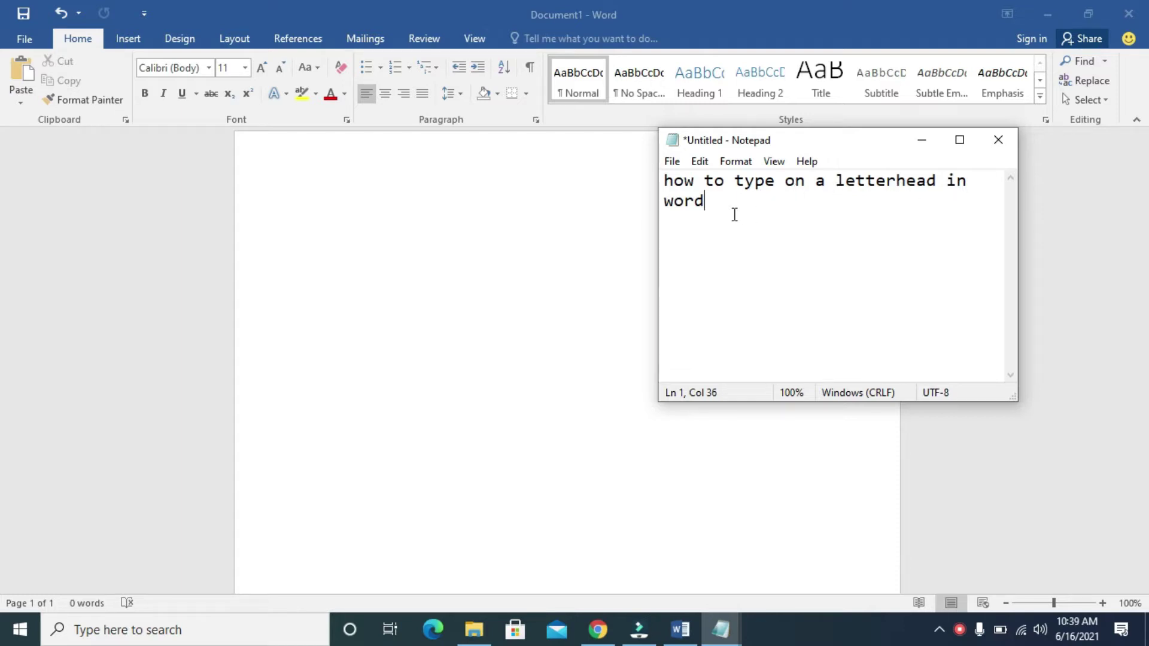
Step: Move the Ybal. (2) letterhead image to an empty area of the desktop and copy it
click(572, 198)
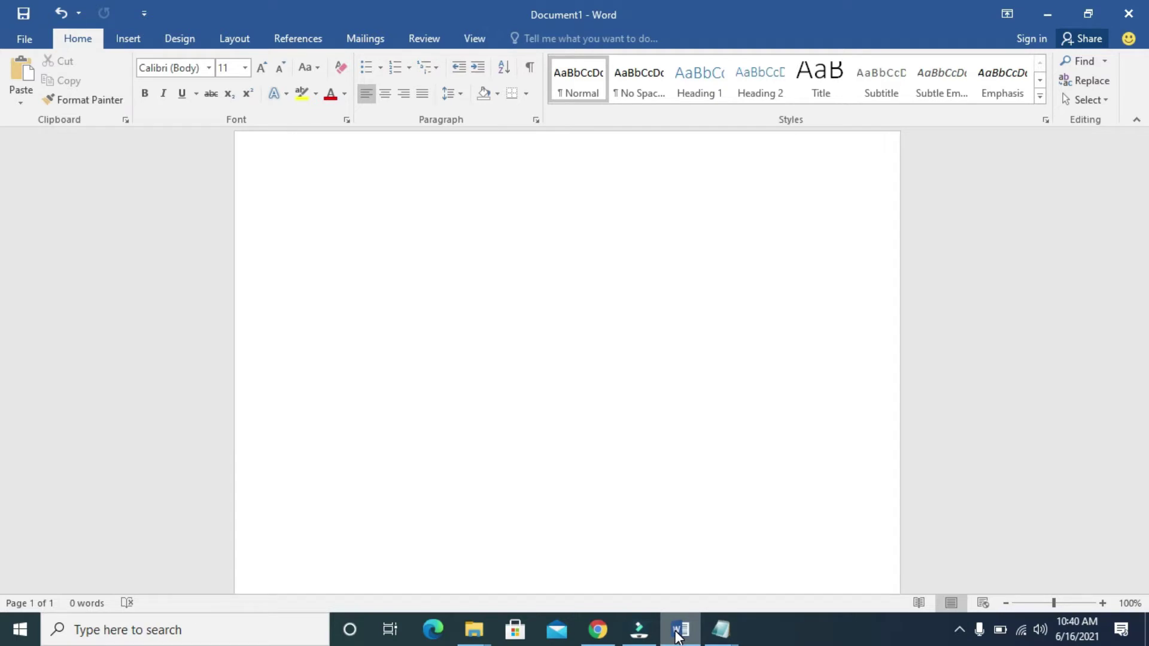
click(678, 633)
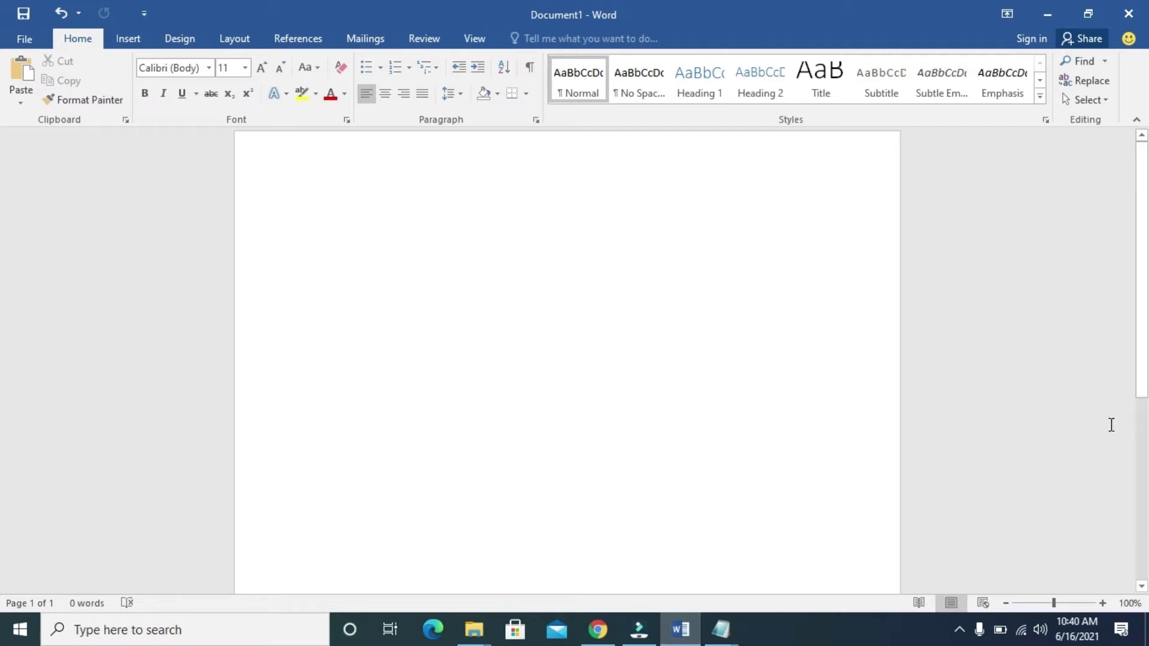
click(1049, 13)
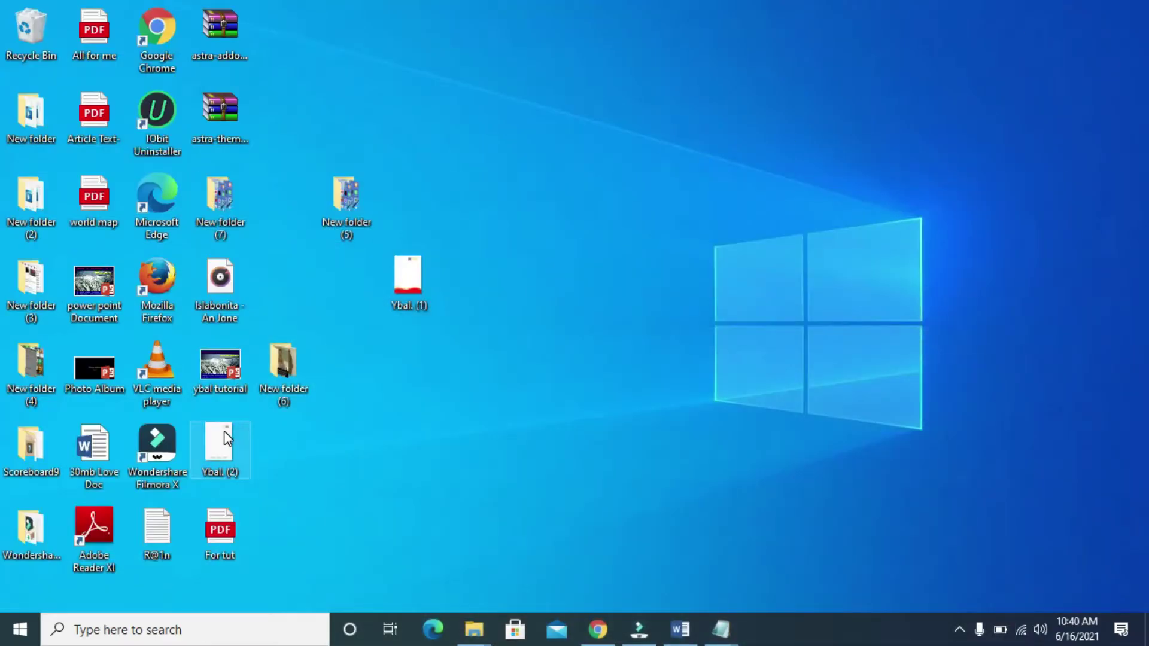
drag(224, 431, 512, 204)
right_click(526, 196)
click(595, 512)
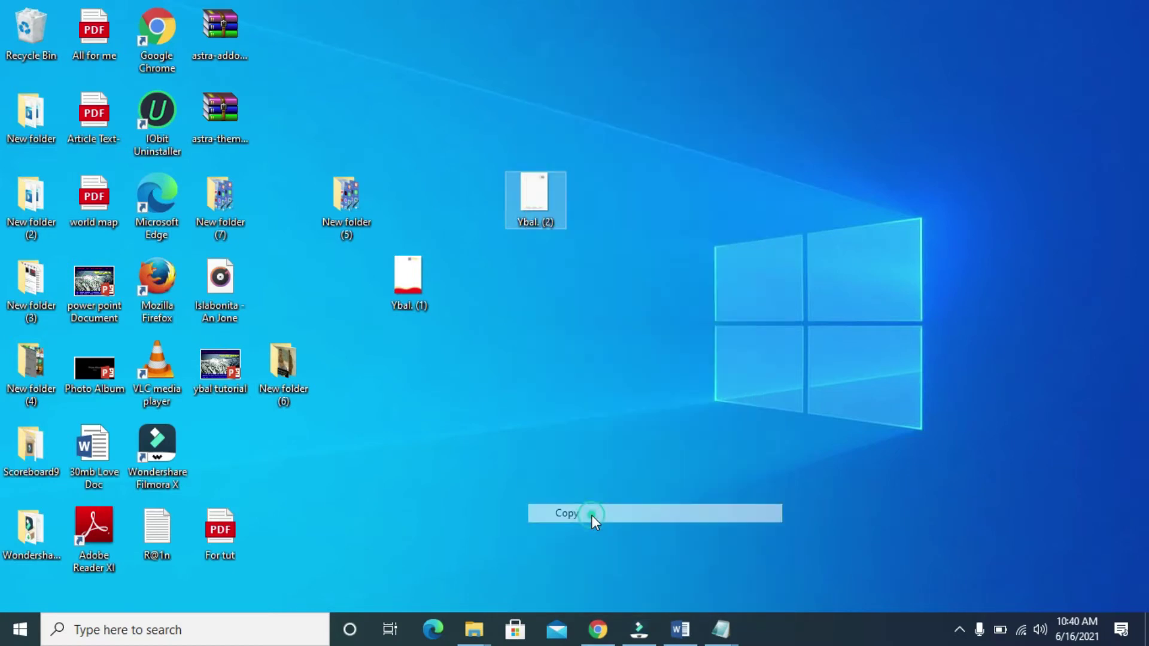
Step: Return to the blank Word document, choose a paper size and apply the Moderate margins
click(682, 627)
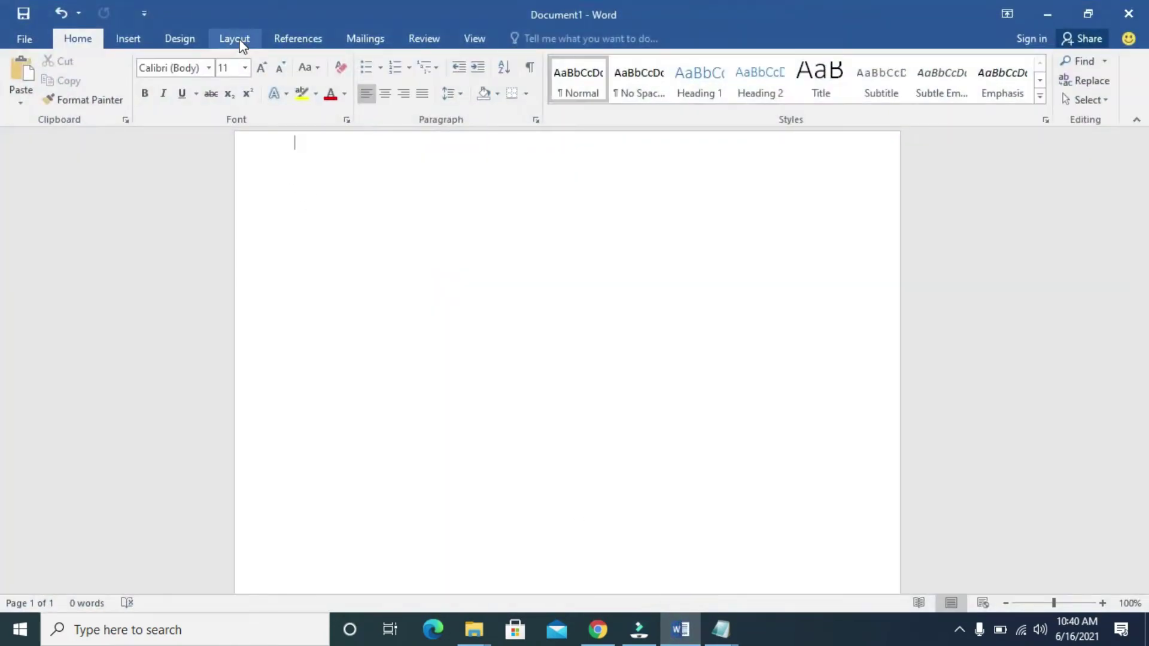
click(235, 39)
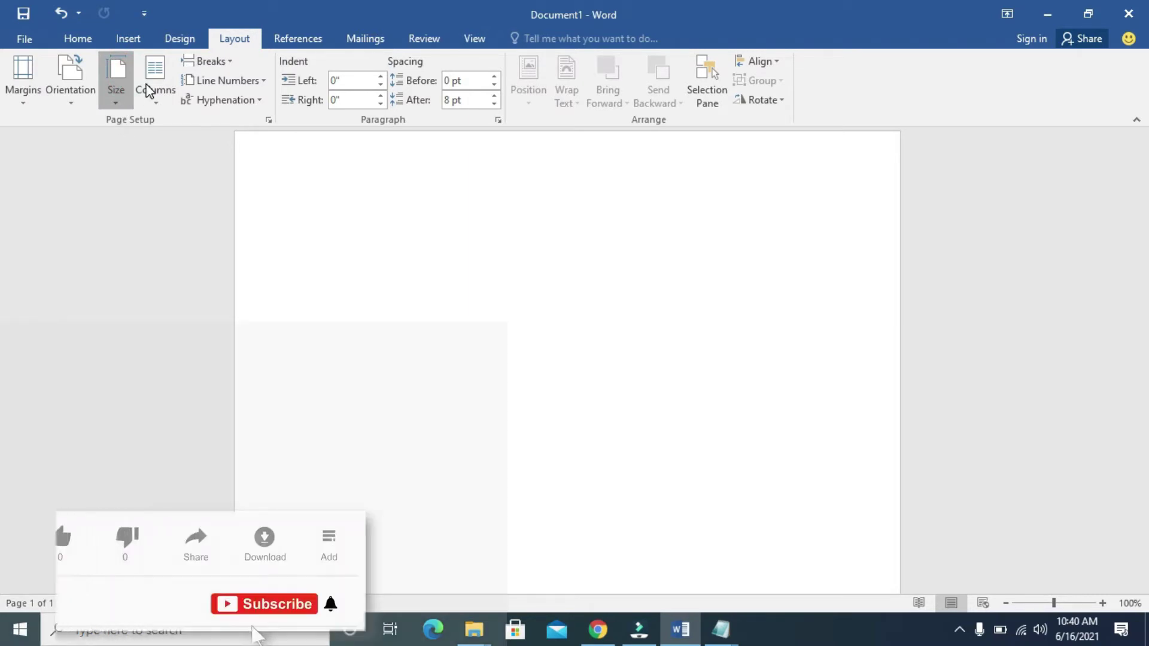
click(120, 81)
click(147, 169)
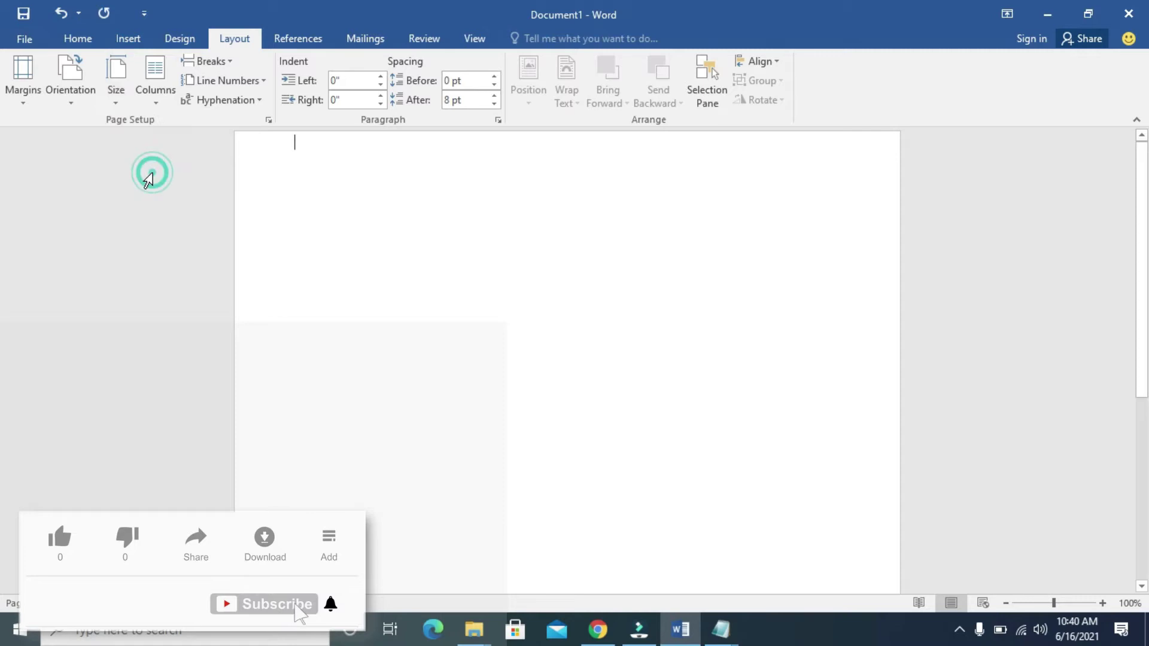
click(28, 85)
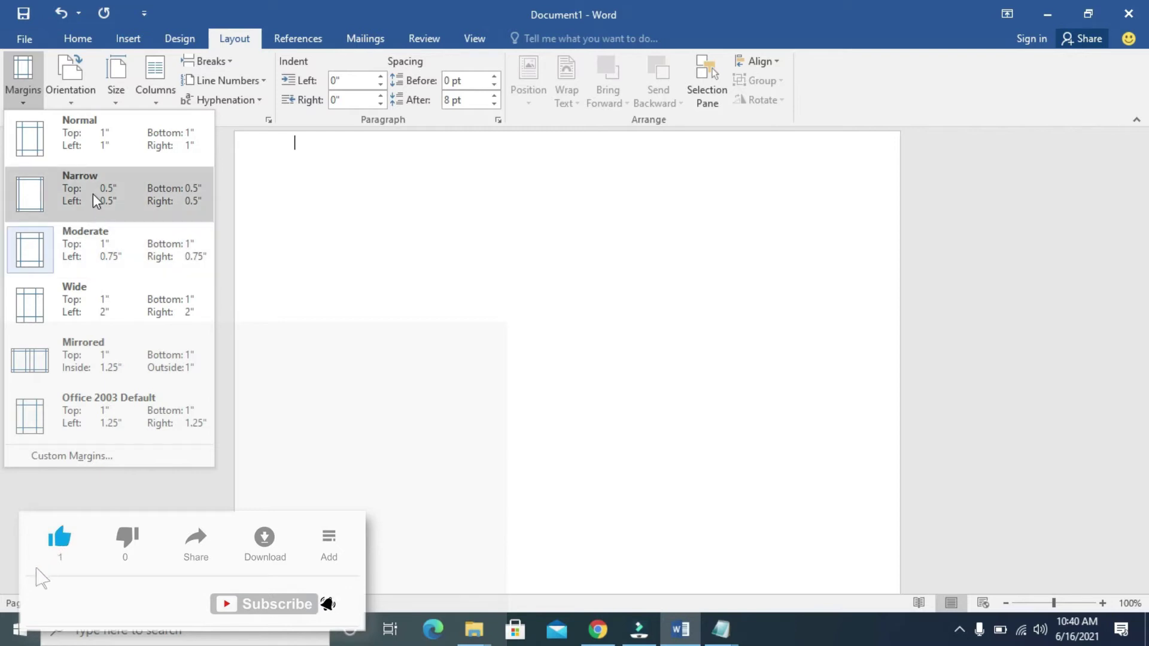
click(93, 233)
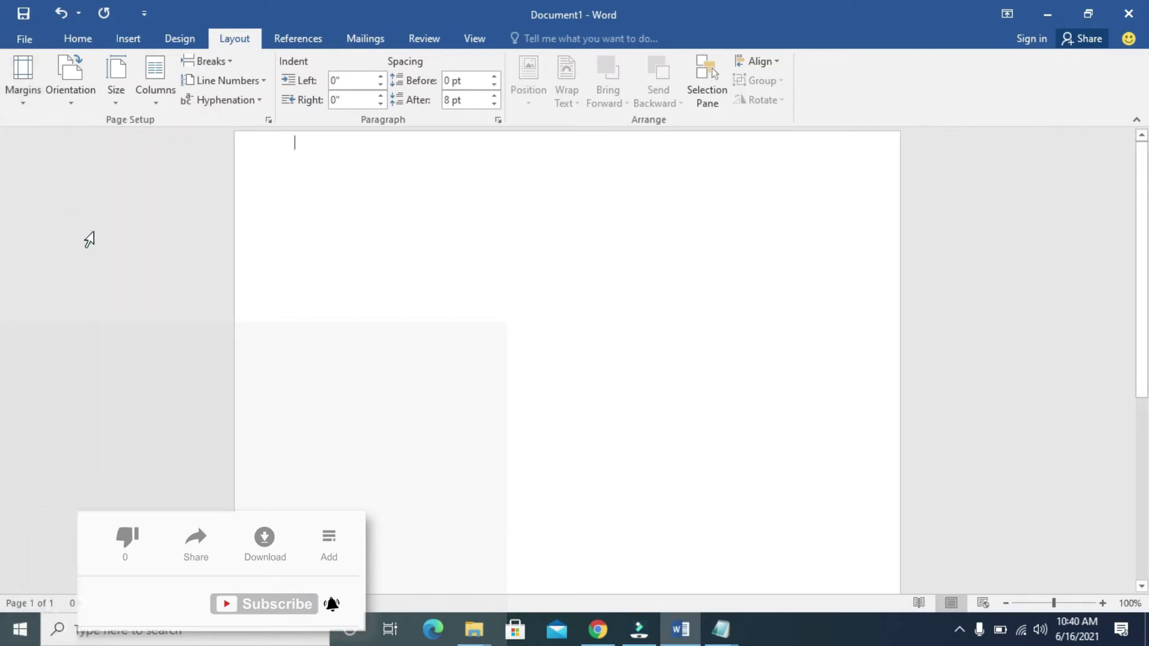
Step: Paste the copied letterhead image into the blank document
click(78, 38)
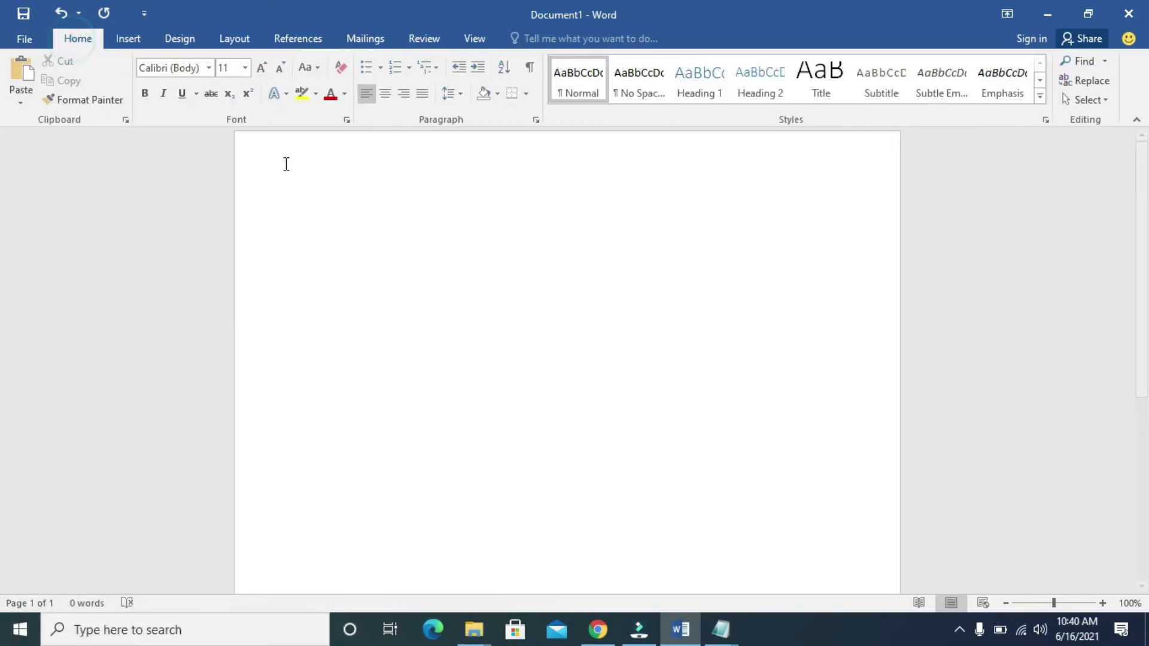
right_click(291, 198)
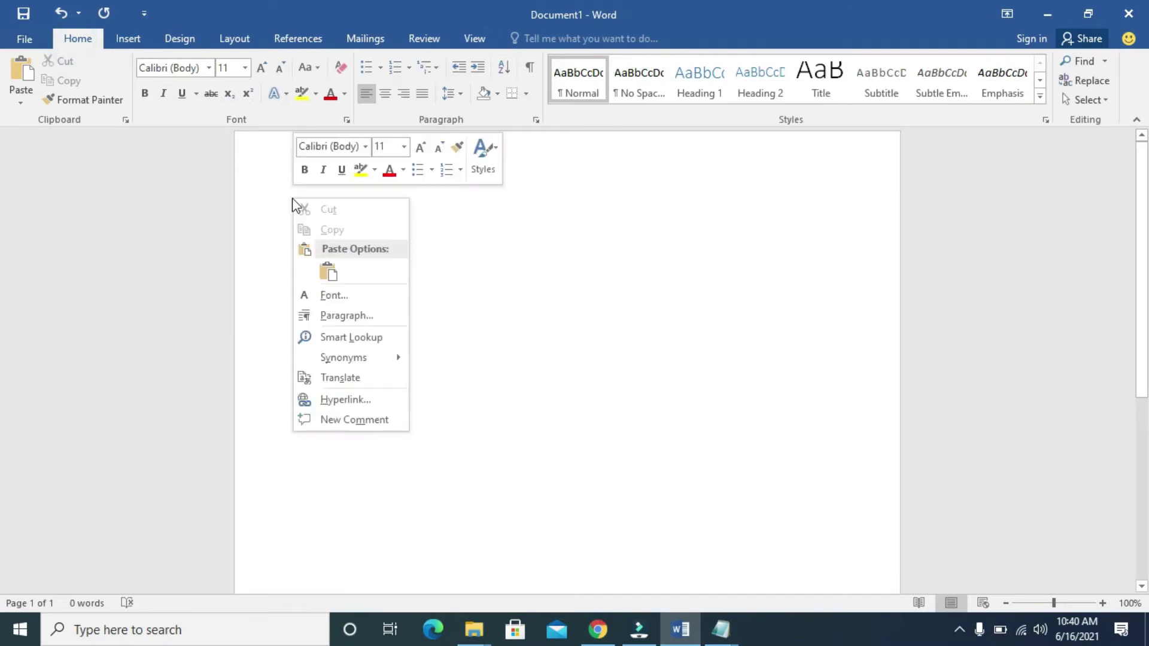
click(333, 275)
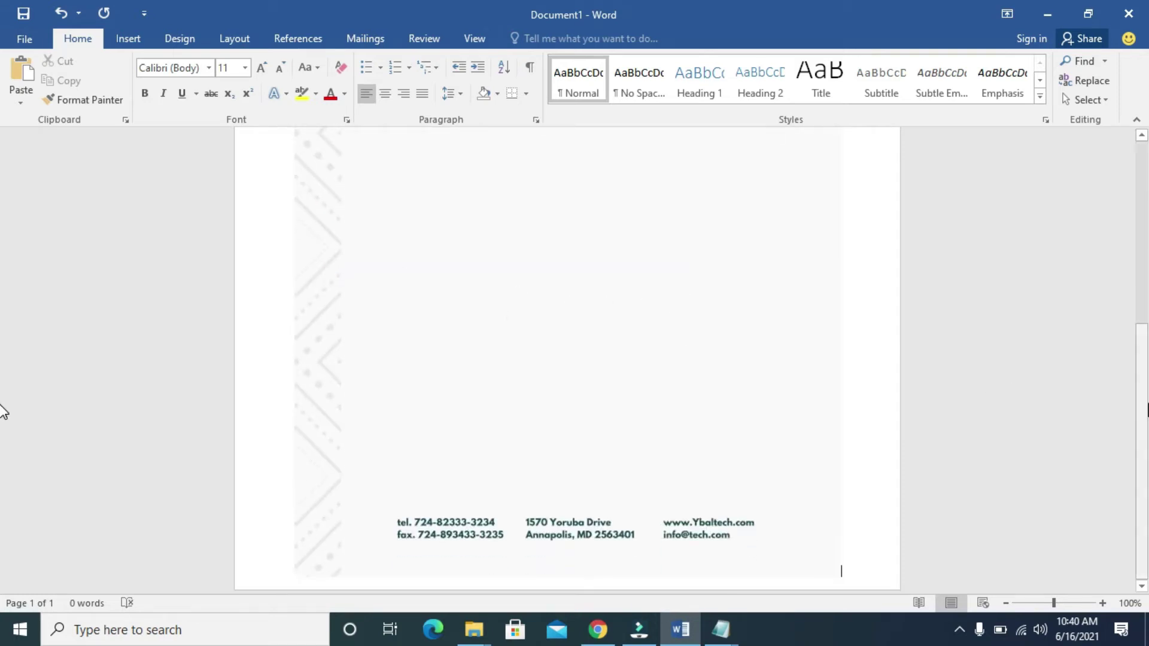
drag(1145, 398, 1128, 274)
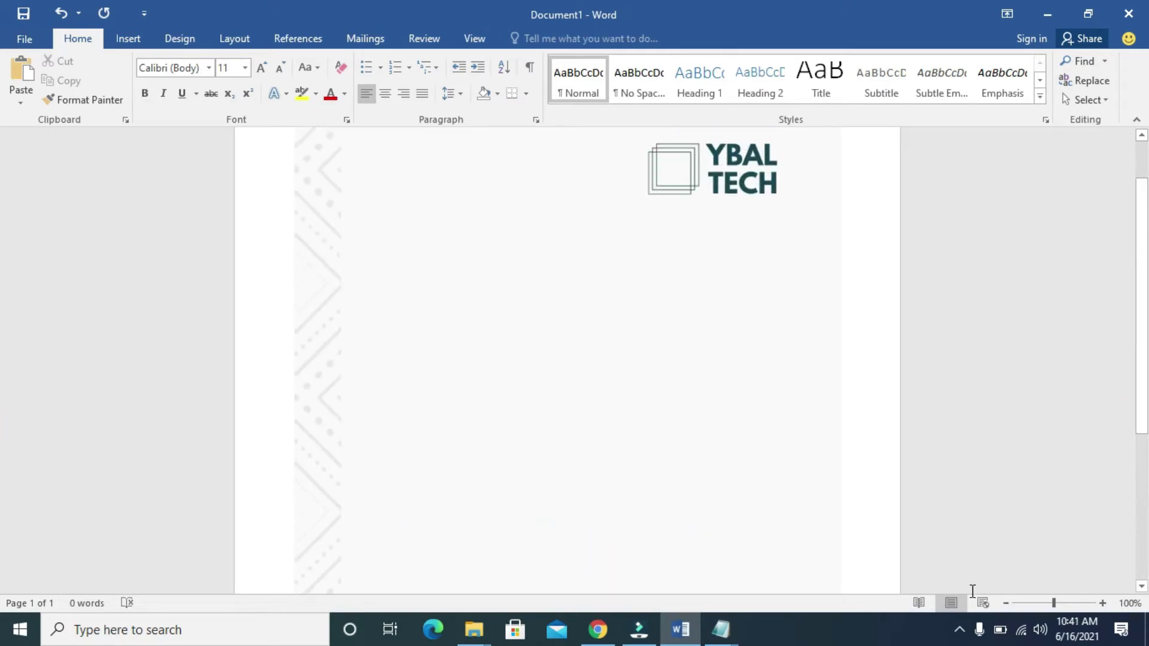
Step: Enlarge the pasted letterhead picture from its upper-left corner to about 7.73" wide and 10.93" high
click(1004, 605)
click(1004, 604)
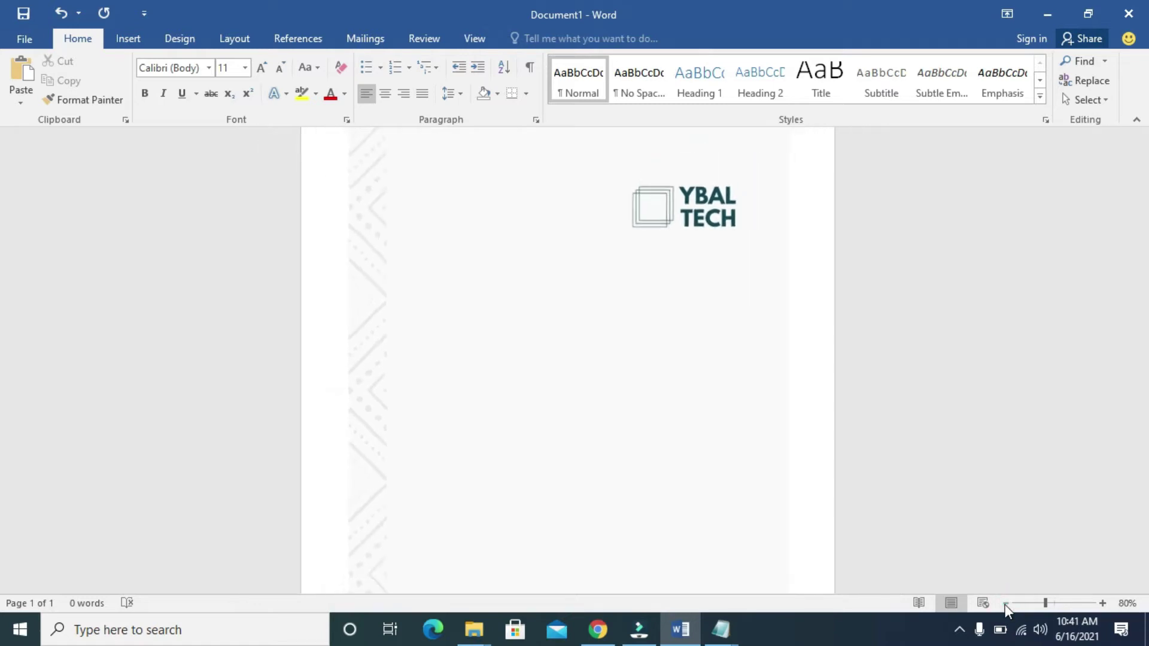
click(1004, 604)
click(1004, 604)
click(1004, 605)
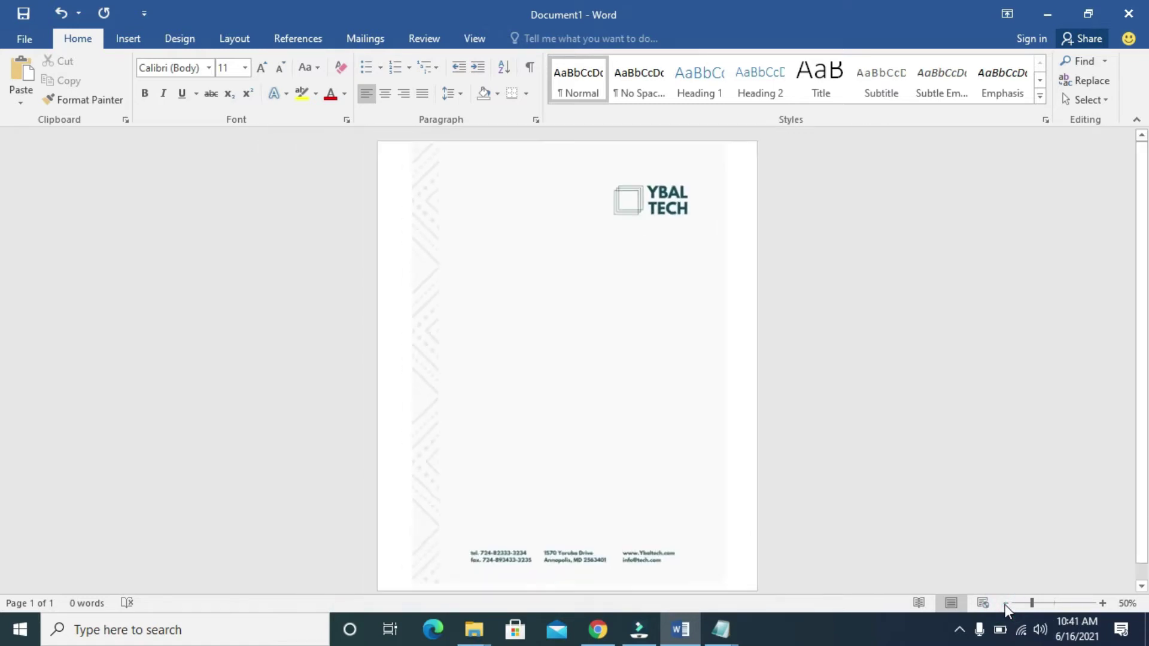
click(632, 404)
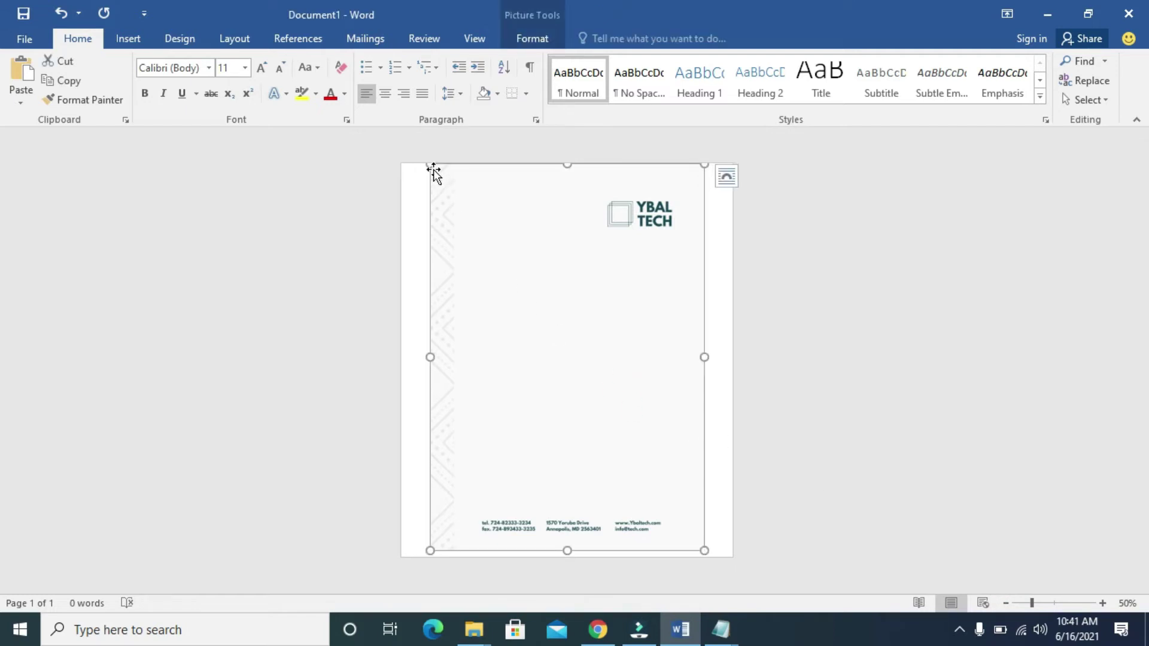
drag(430, 165, 392, 149)
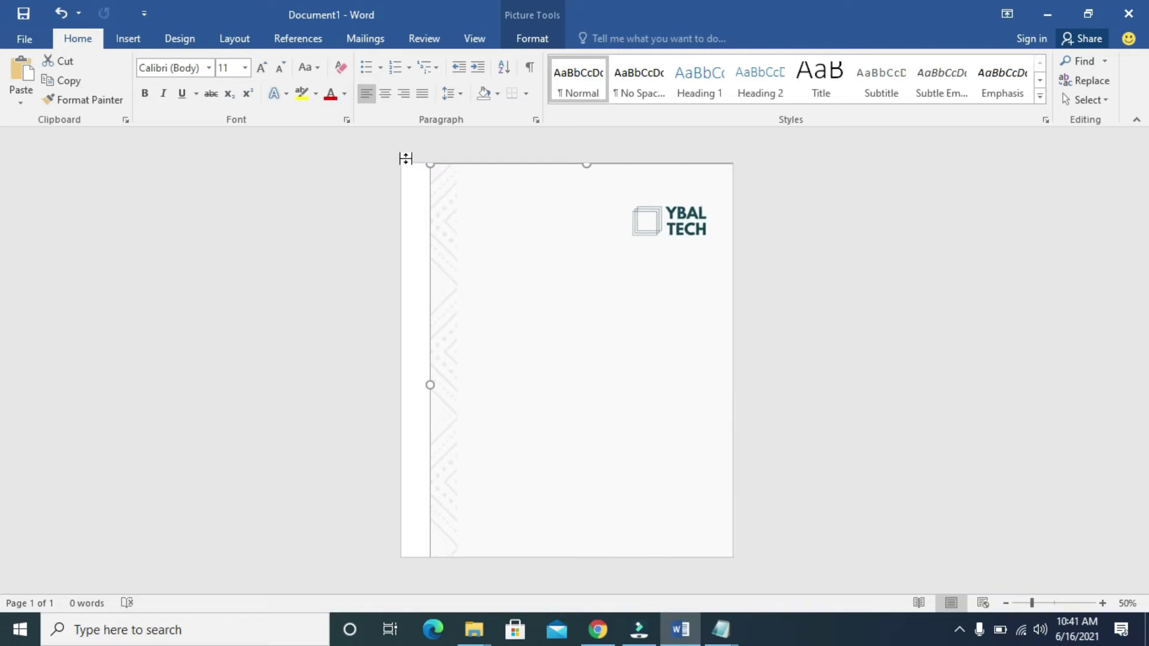
drag(533, 251, 518, 238)
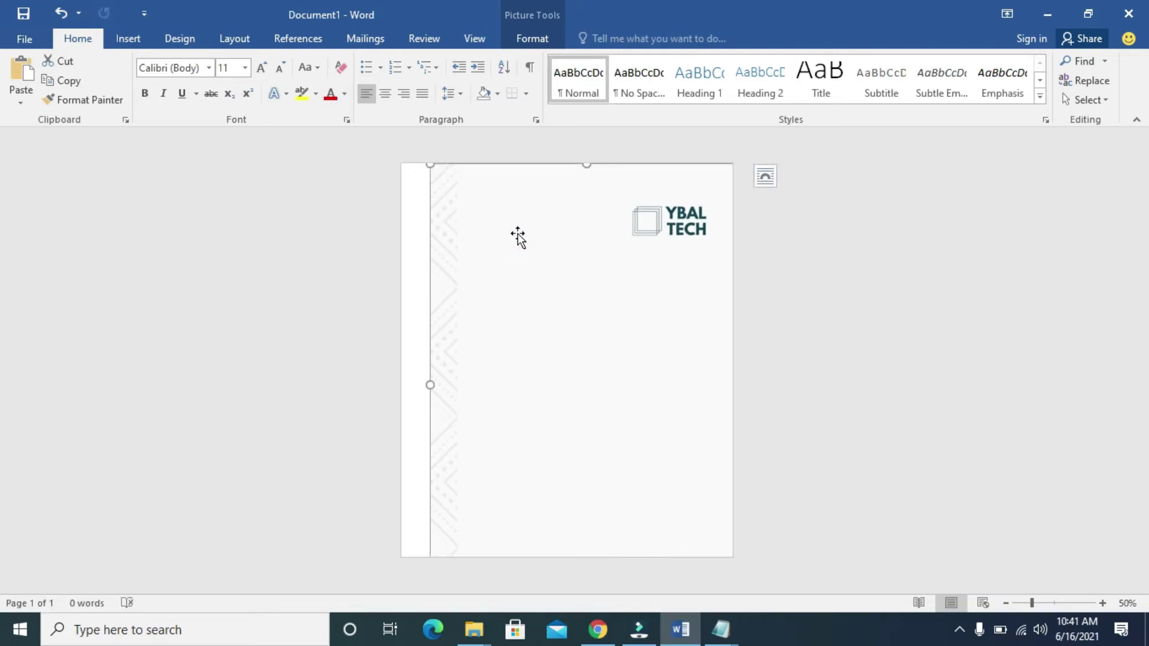
Step: Set the letterhead picture's text wrapping to In Front of Text and move it up and left on the page
click(551, 226)
click(540, 38)
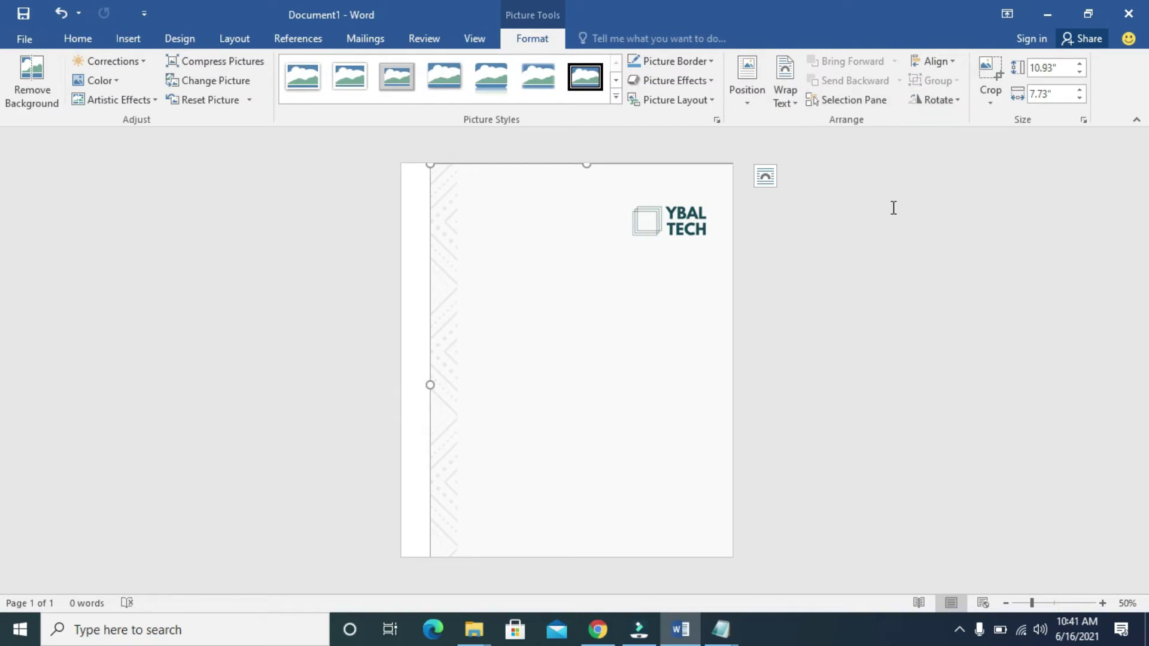
click(794, 97)
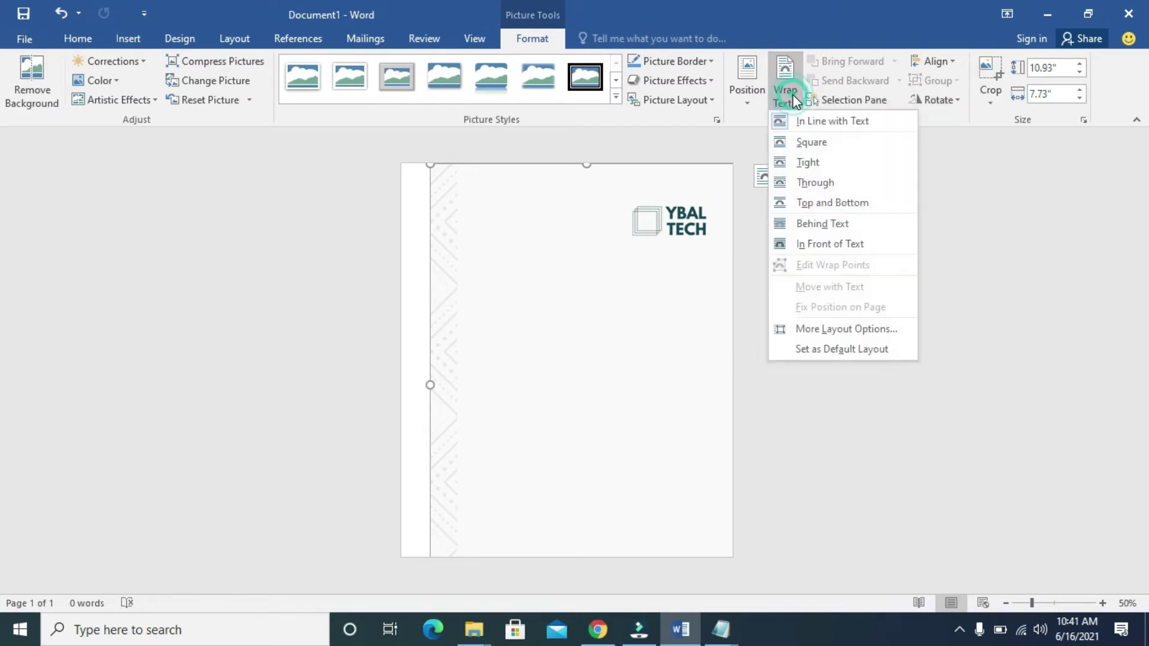
click(843, 247)
drag(641, 279, 611, 246)
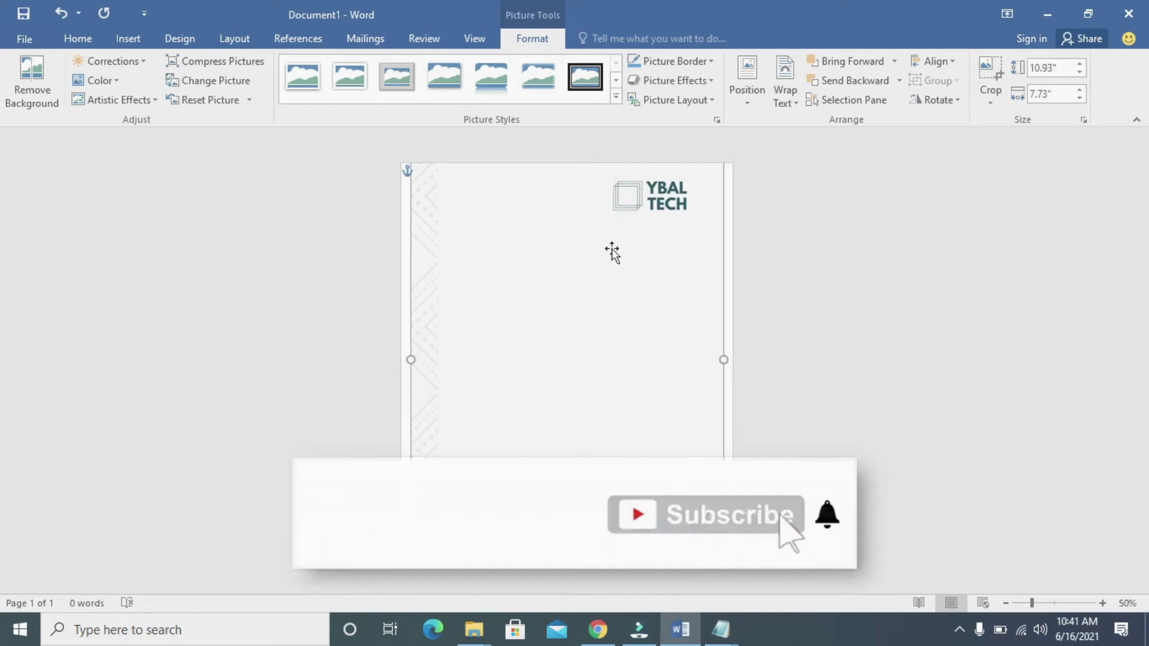
mouse_move(626, 338)
mouse_down()
mouse_move(626, 314)
mouse_move(626, 324)
mouse_up()
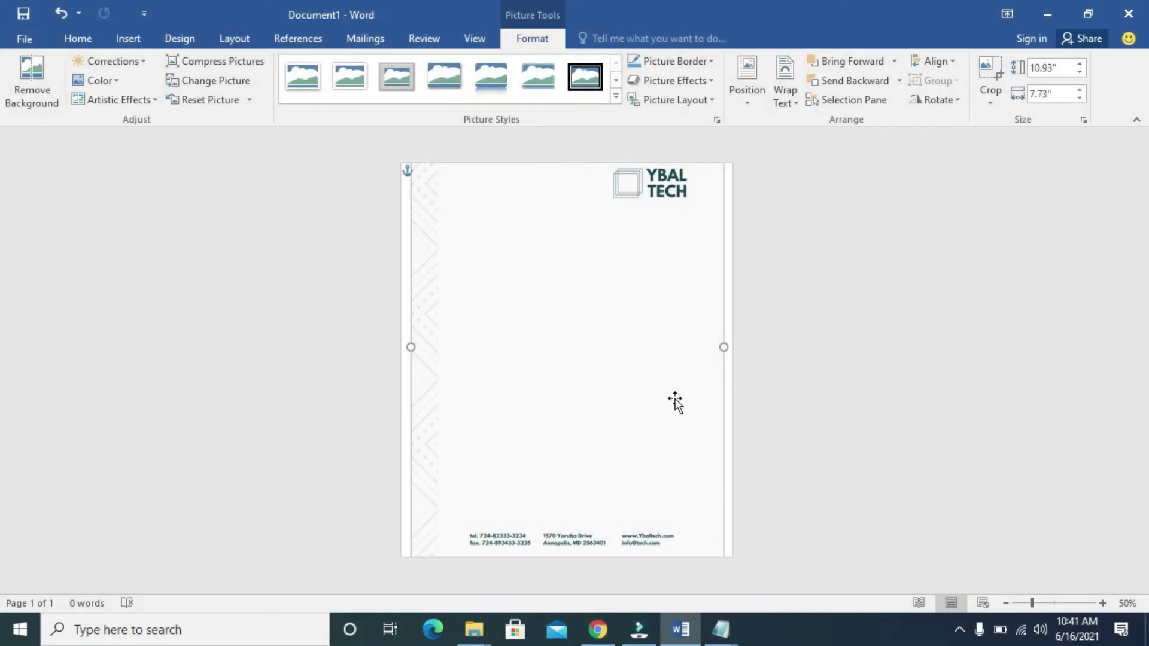
Step: Stretch the letterhead picture's two sides out to the page edges, making it about 8.1" wide, and deselect it
click(539, 340)
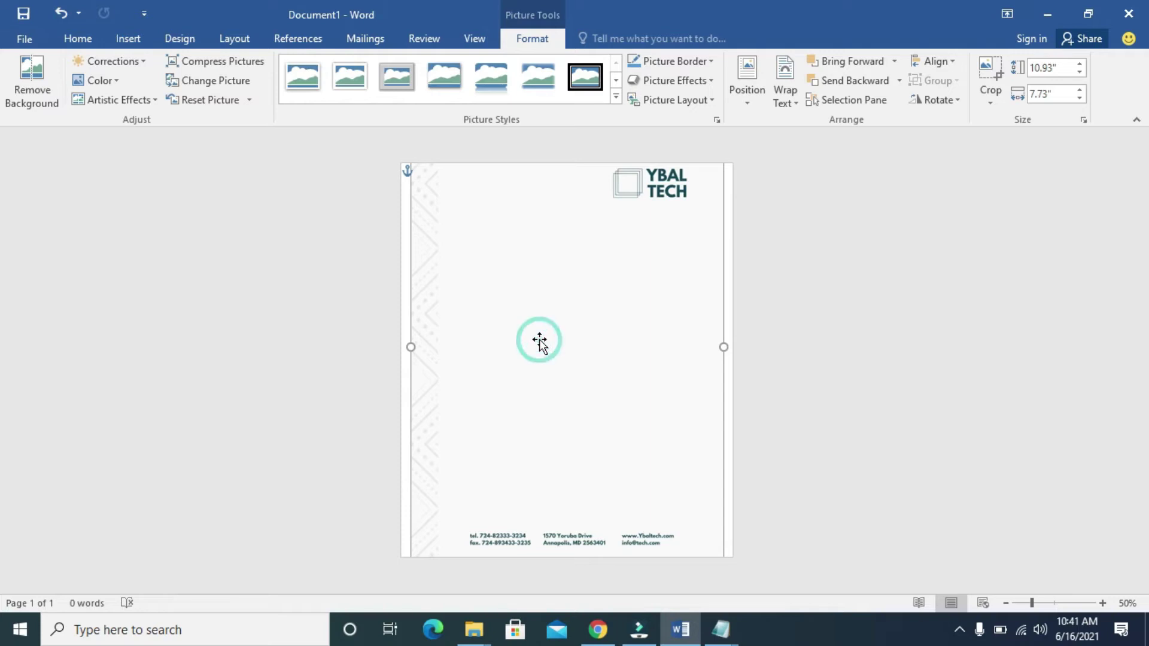
drag(410, 346, 403, 344)
drag(722, 345, 732, 344)
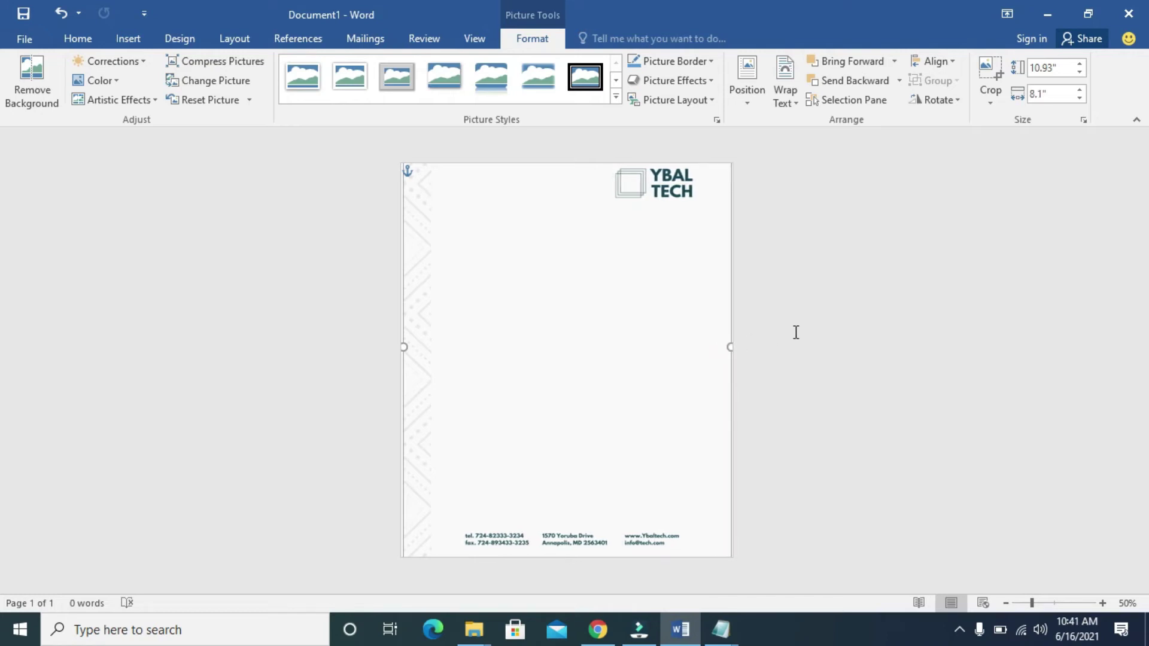
click(795, 332)
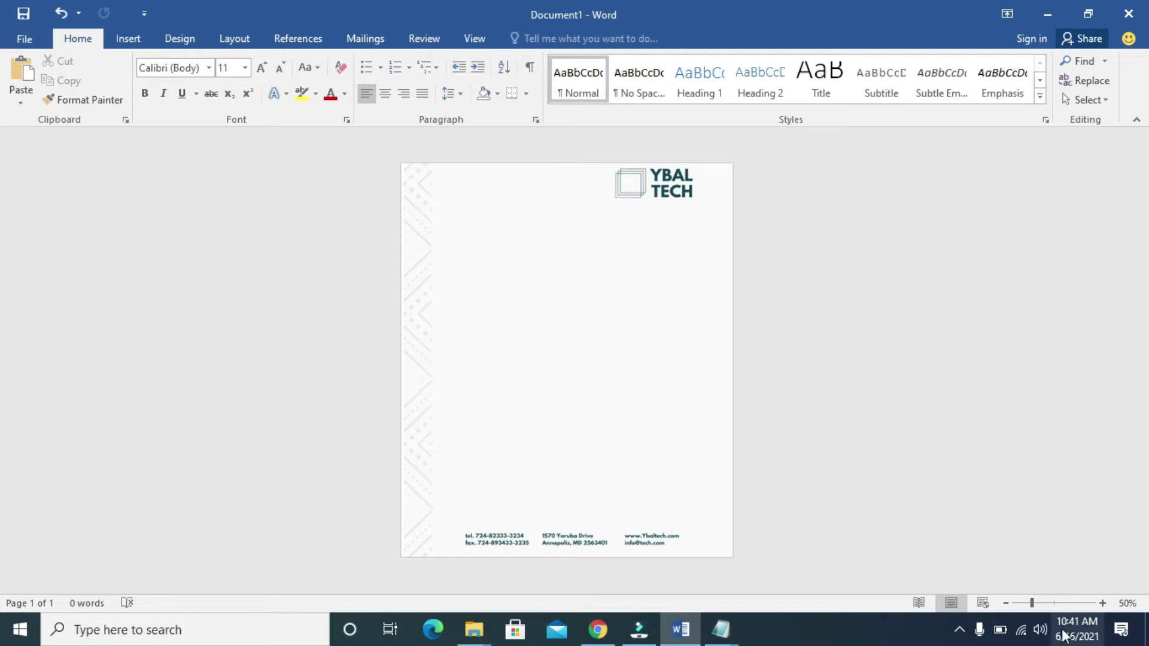
Step: Draw a text box about 6.57" wide and 7.64" high between the letterhead's logo and its contact details
click(1103, 603)
click(1103, 602)
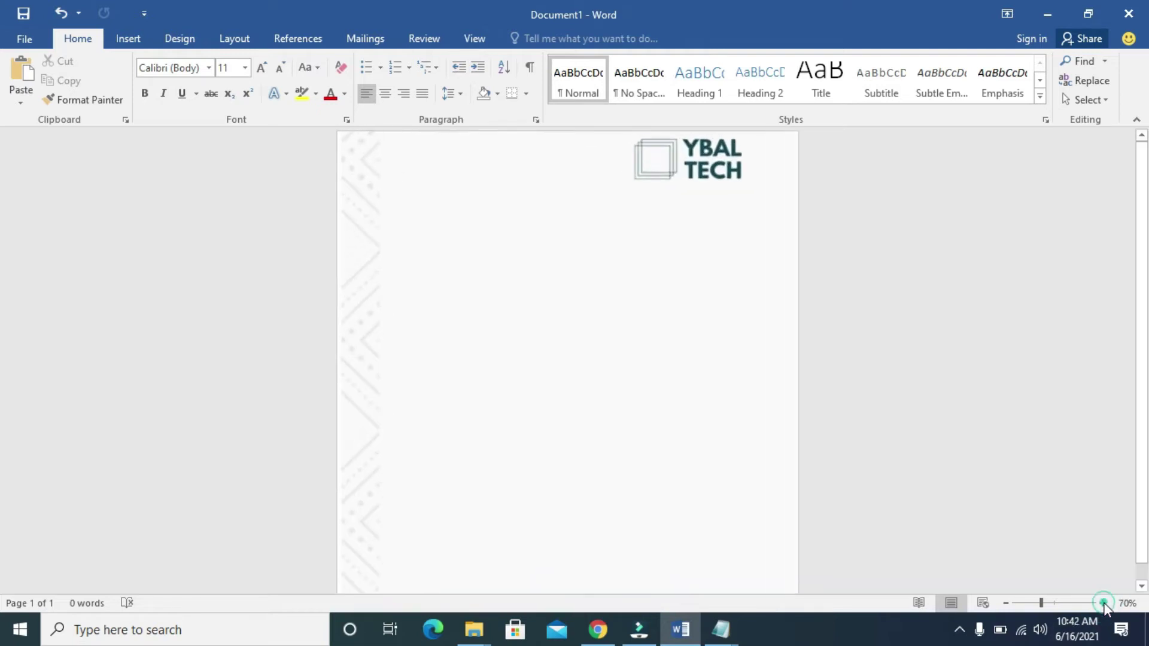
click(1103, 602)
click(1103, 603)
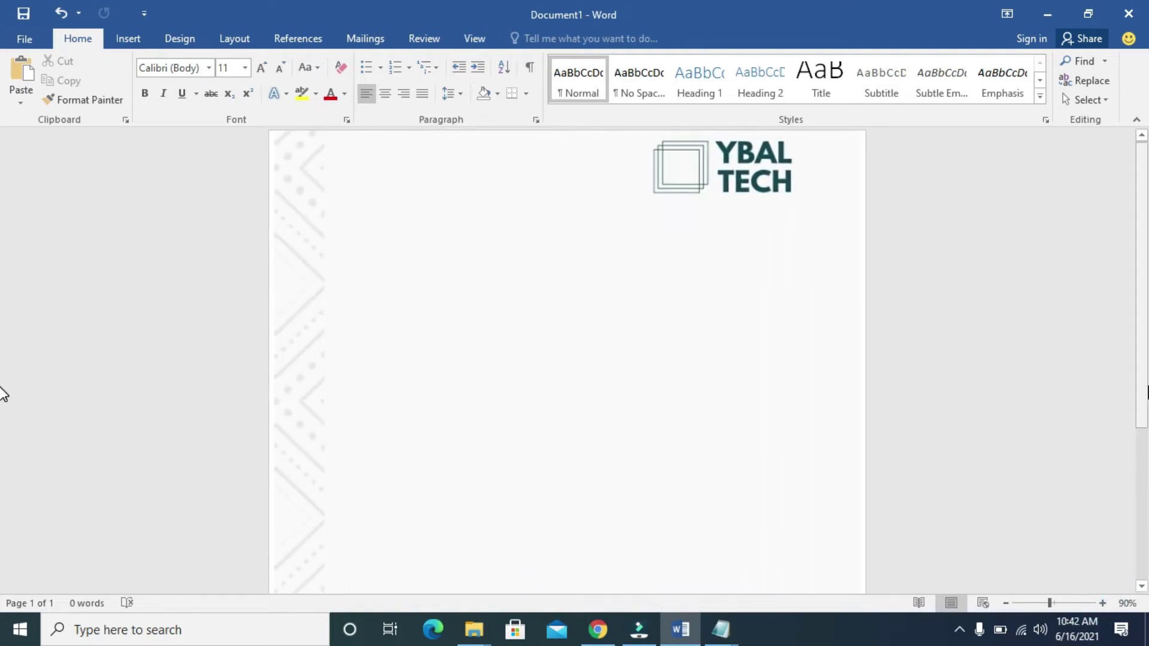
drag(1141, 360, 1121, 300)
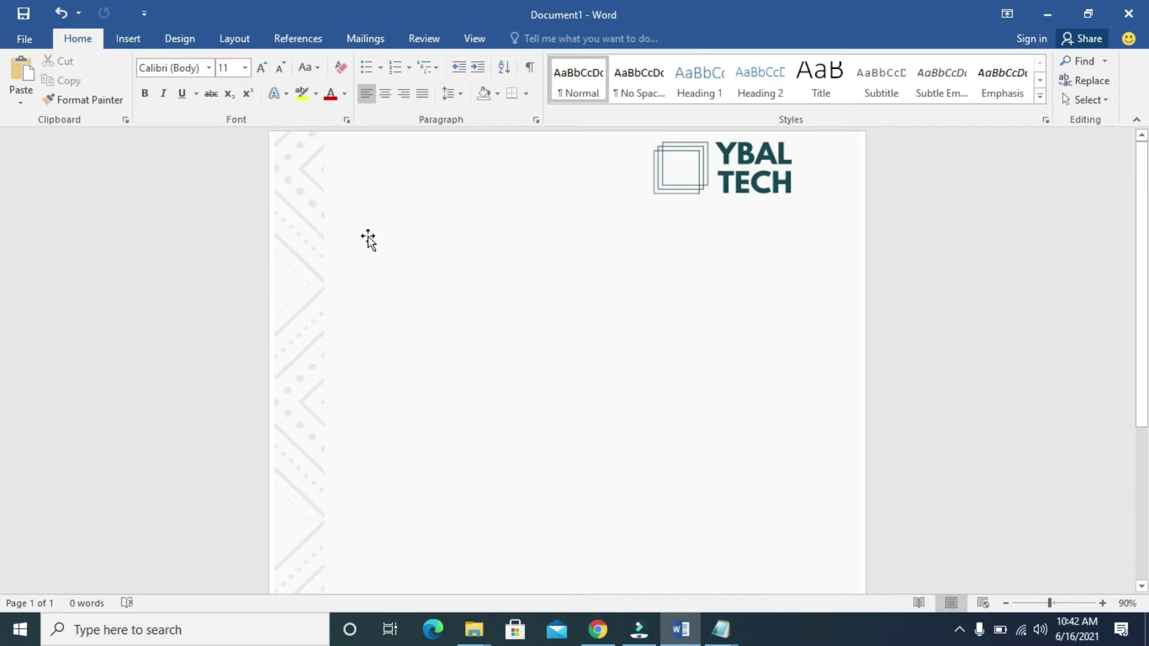
click(127, 38)
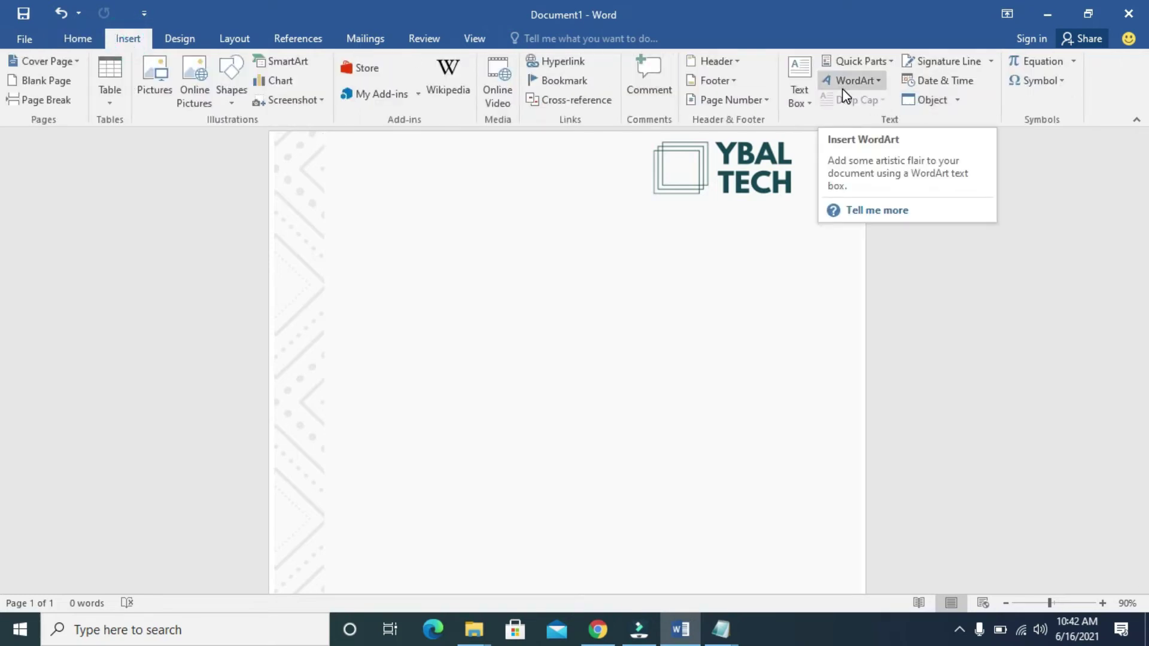
click(808, 102)
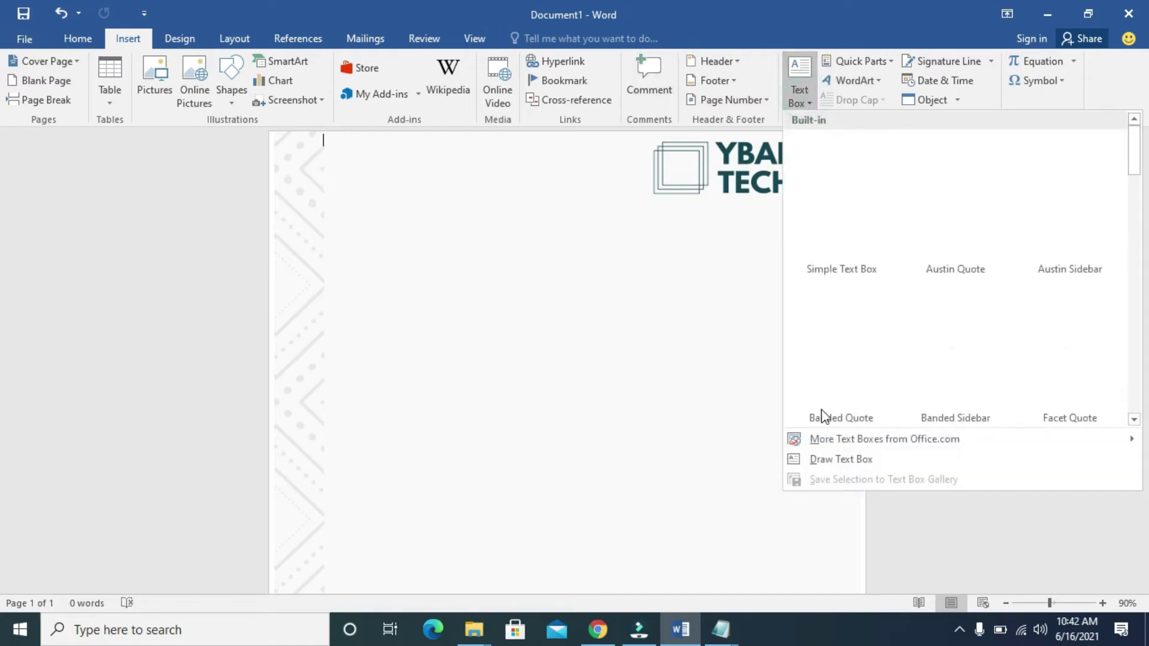
click(860, 470)
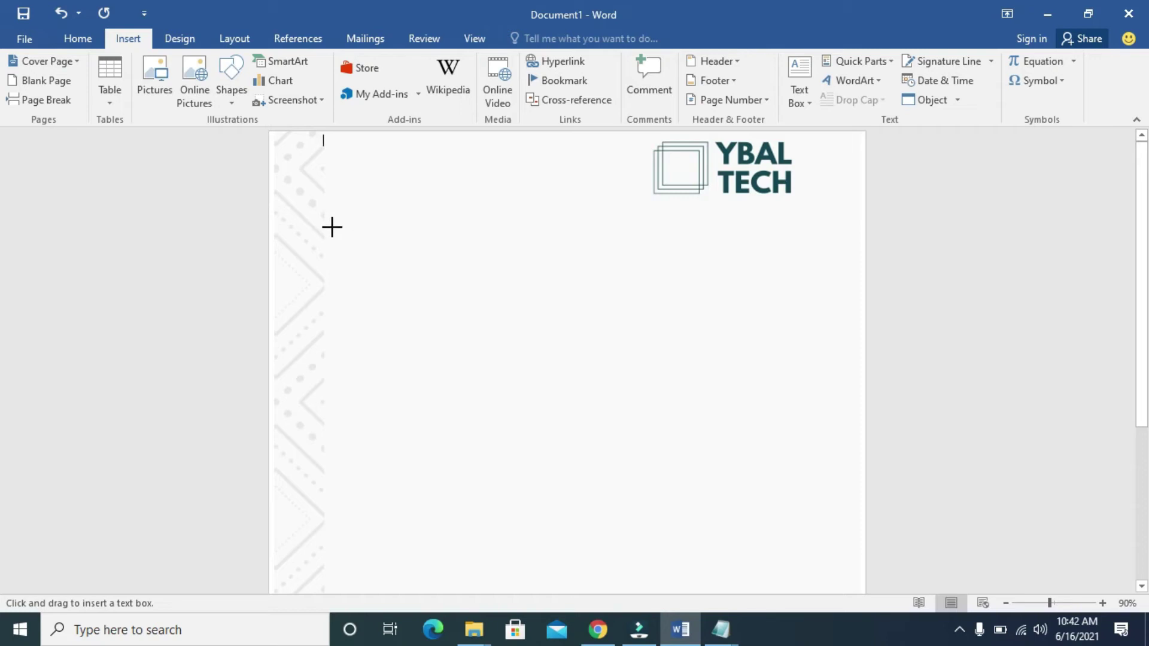
drag(331, 227, 806, 532)
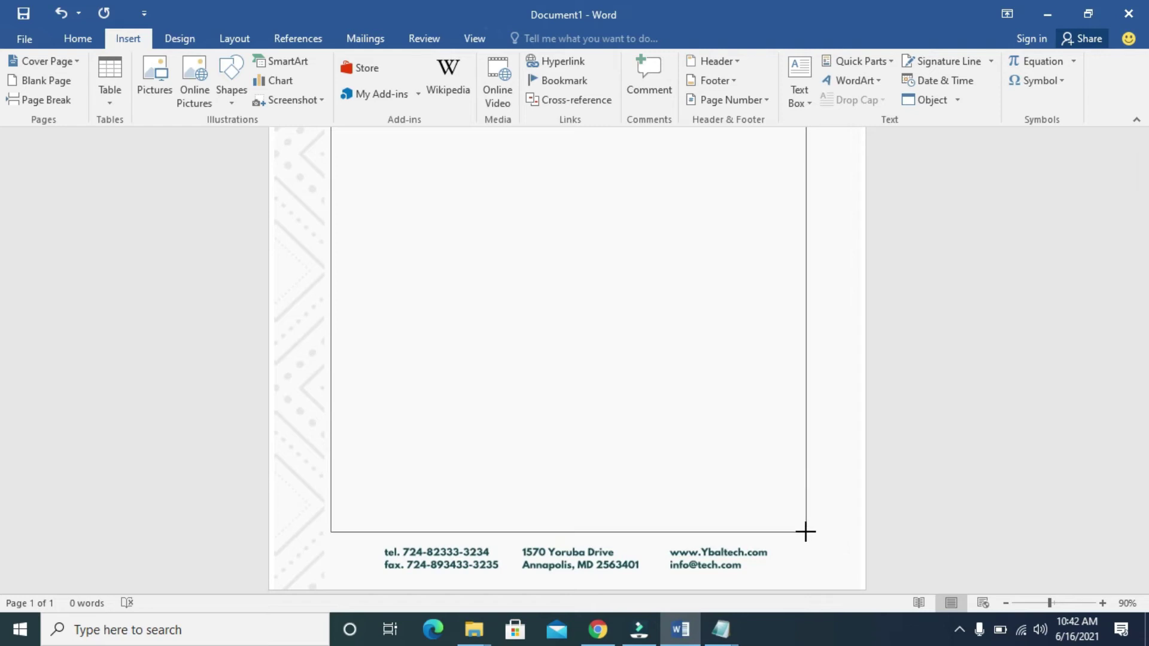
drag(805, 531, 806, 533)
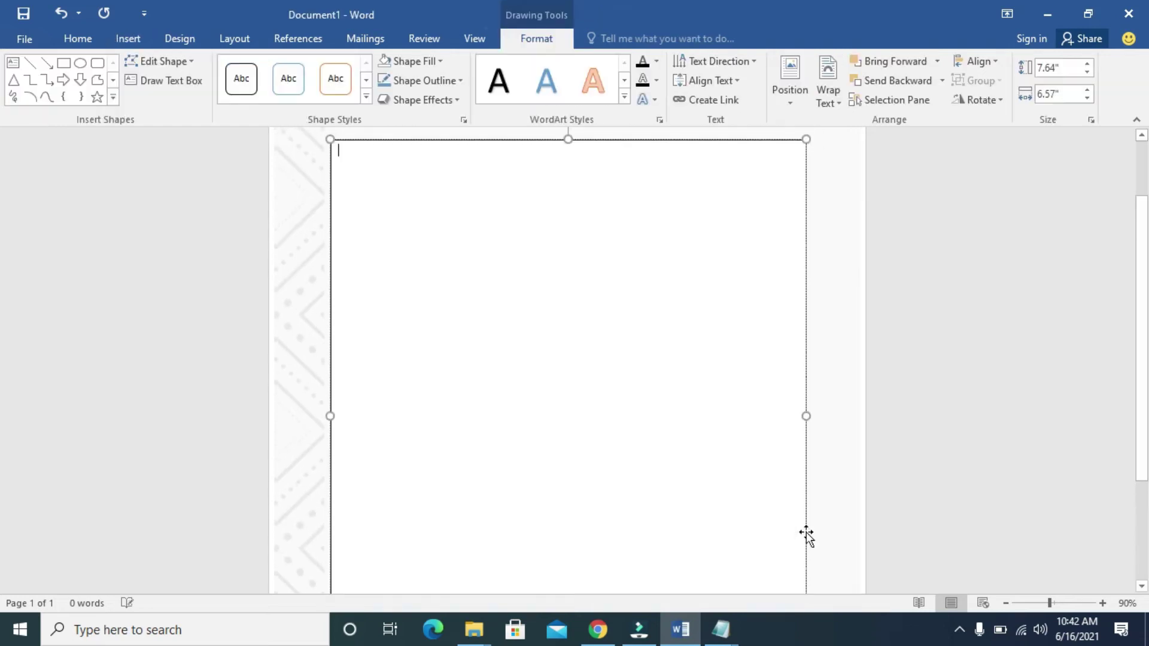
Step: Set the text box to No Fill and No Outline so that the letterhead shows through
drag(1139, 415, 1144, 354)
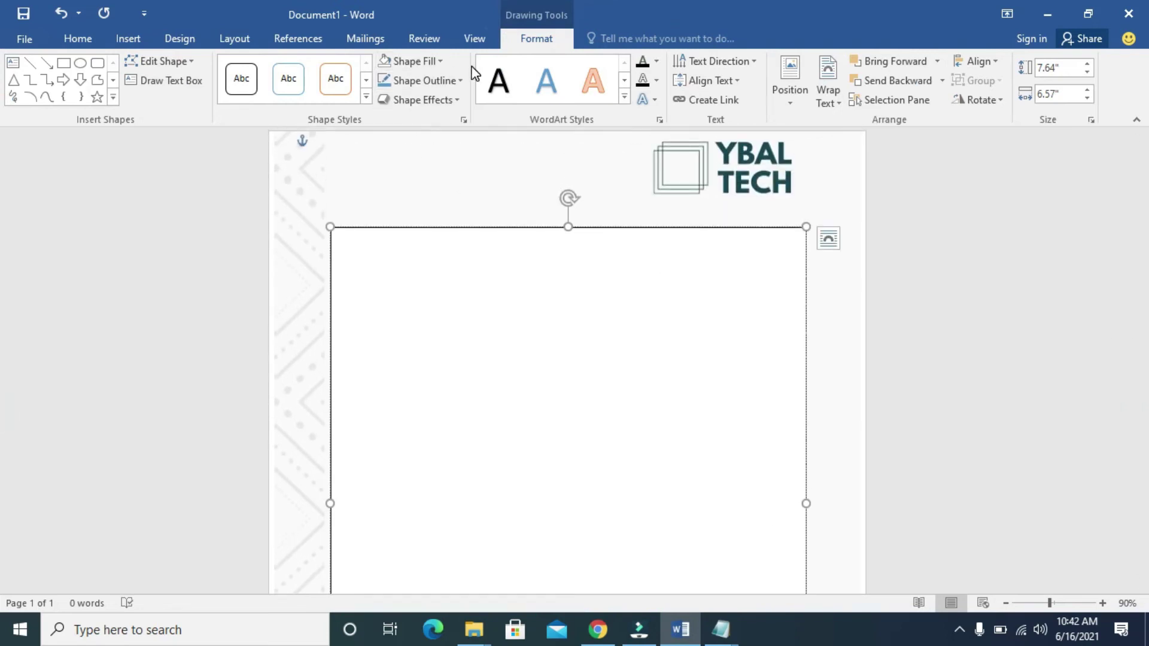
click(412, 63)
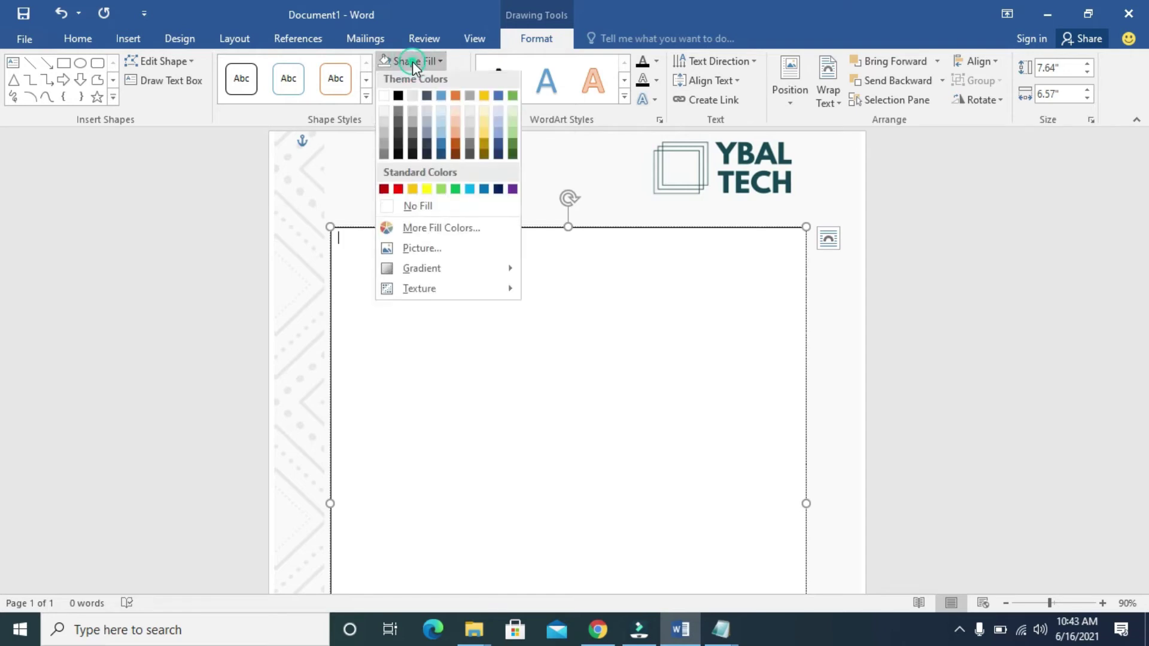
click(430, 210)
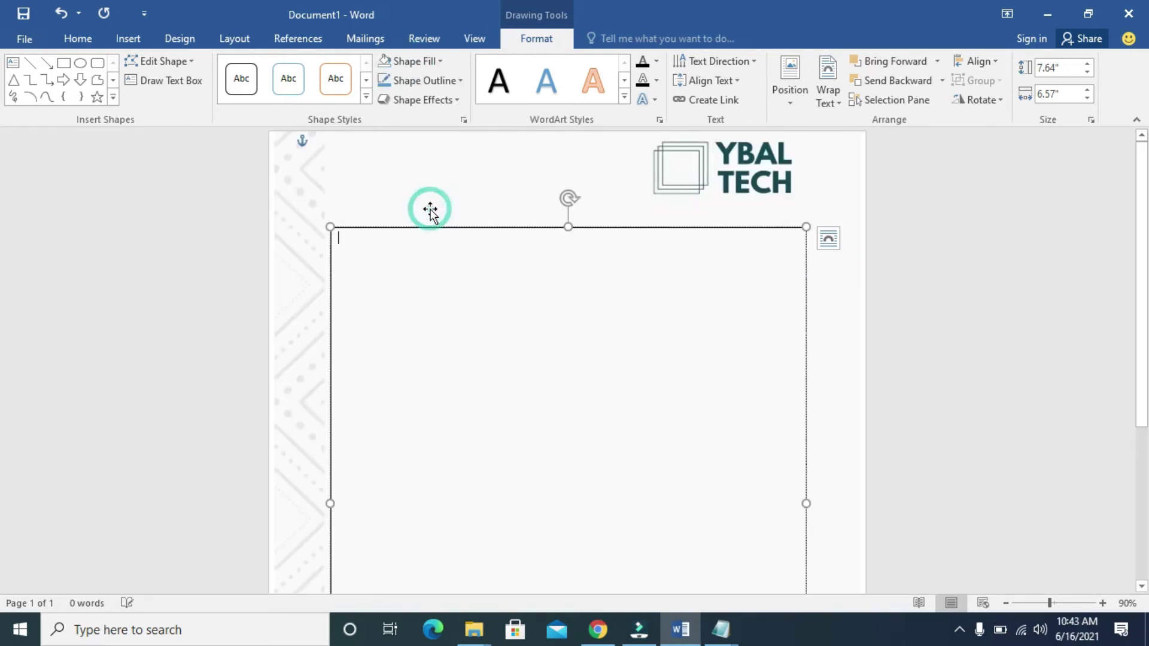
click(425, 84)
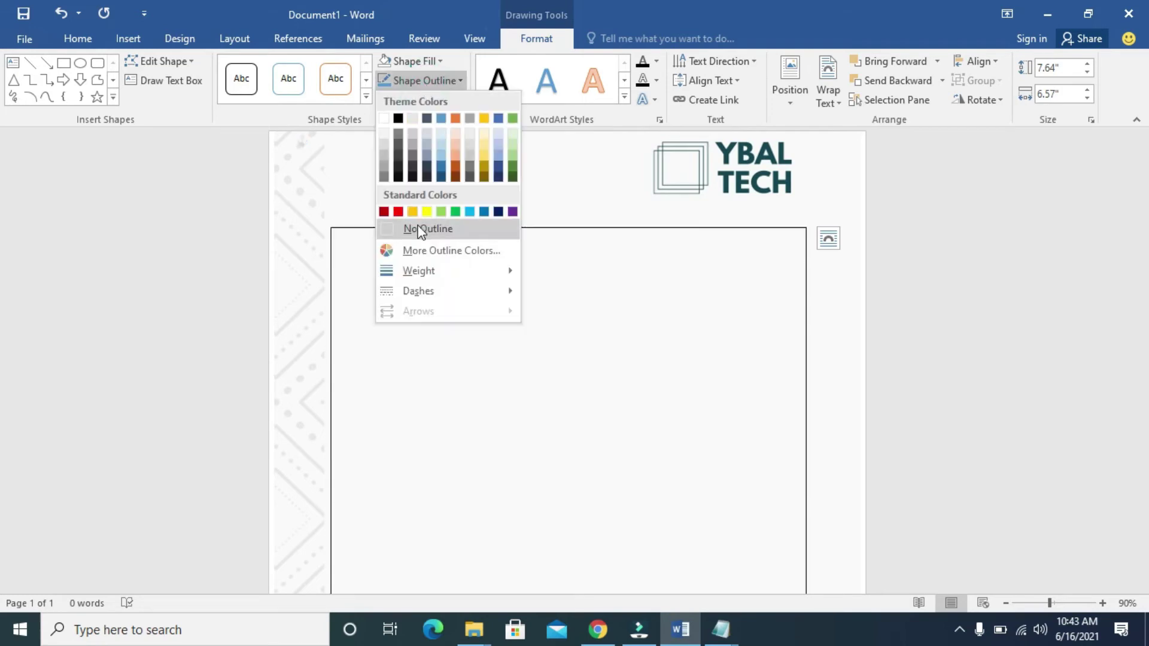
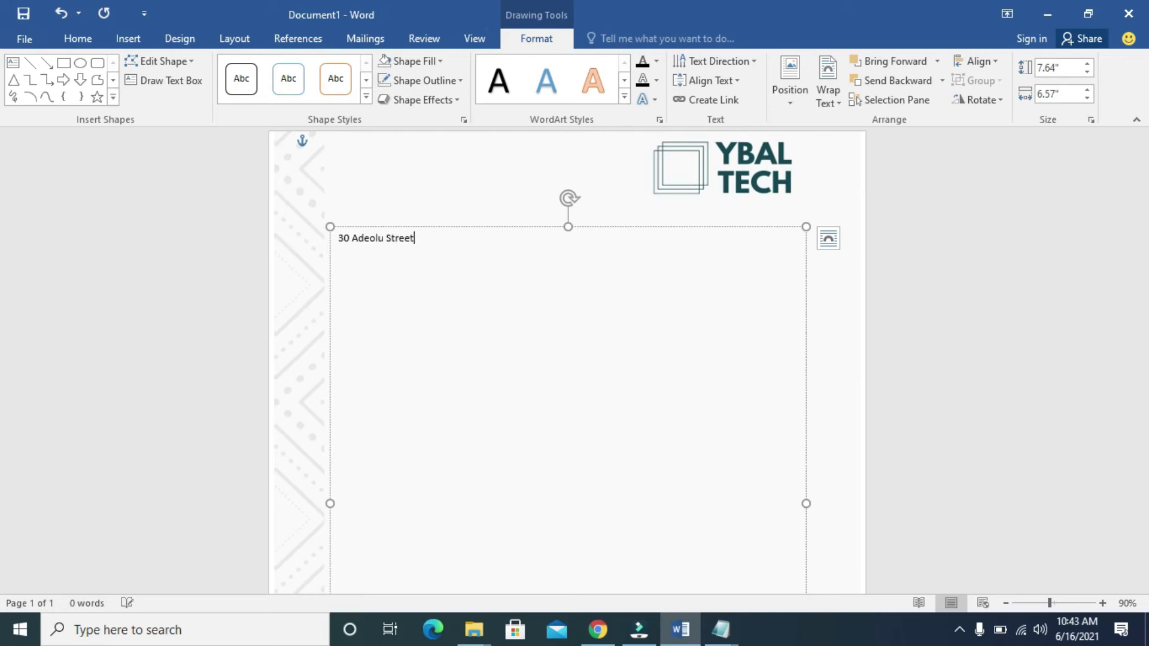
Step: Enter the letter's opening in the text box: the postal address, "Dear Sir," and the heading "The Design of the letteherhead"
key(Return)
text(Kosofe, :agos)
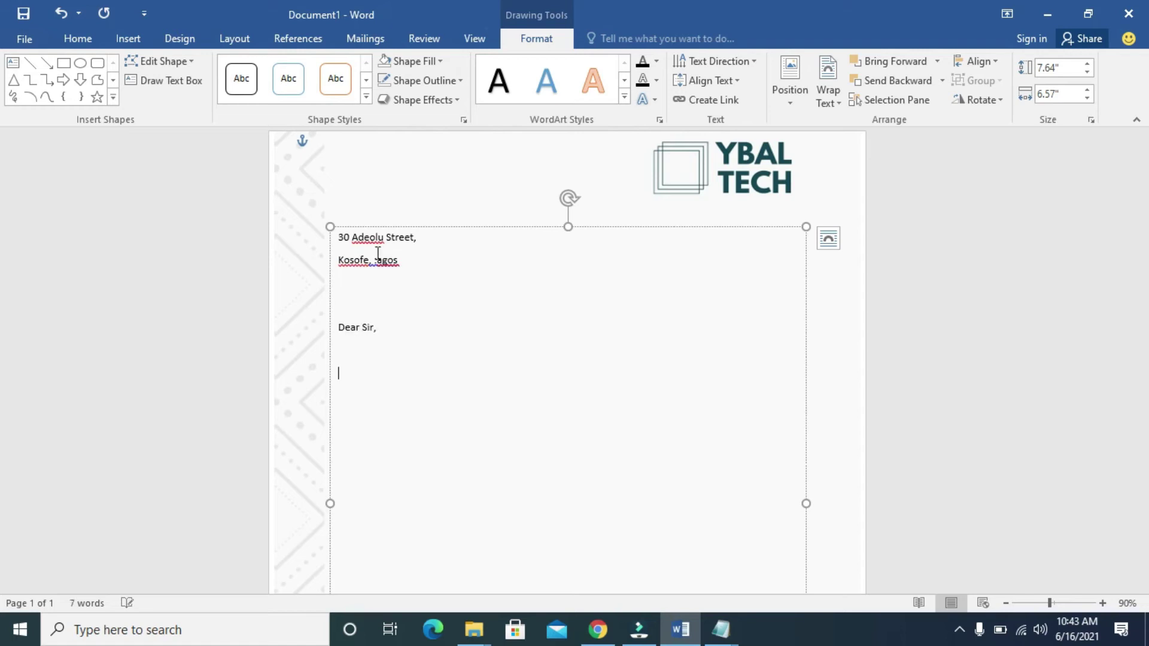
text(d)
key(Return)
Step: Fill the letter's body below the heading with four paragraphs of random placeholder text
text(Plc)
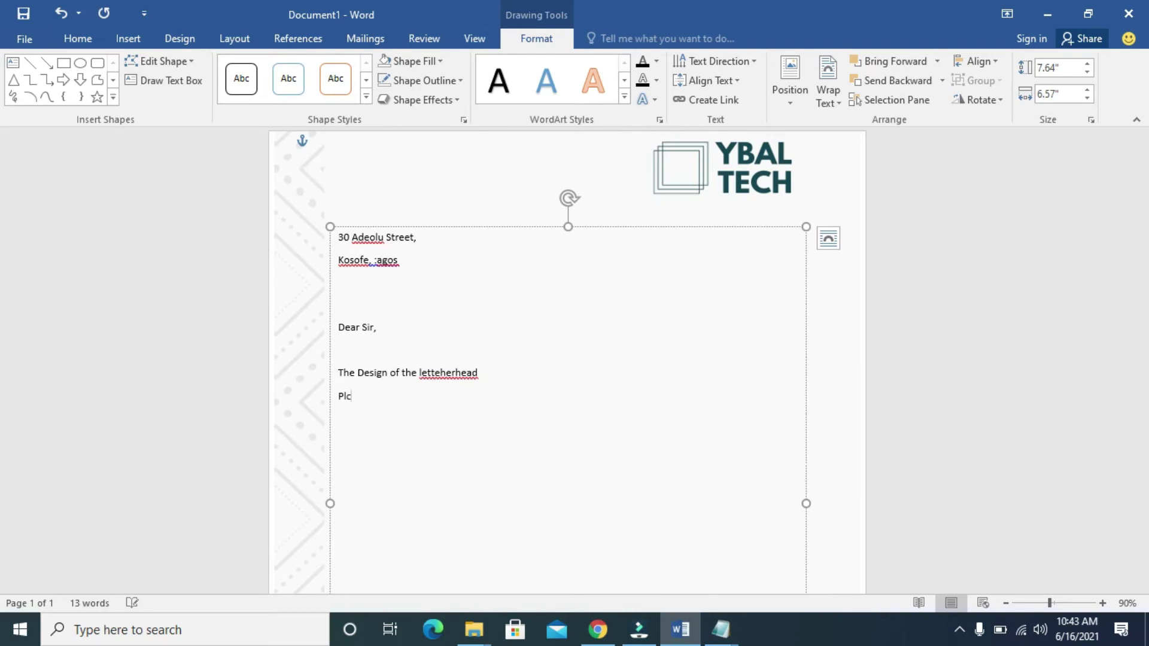
text(n j hcchucxhucxhxckjxcbiuxc jxchxcjx chiujxch iuxc guxc hxucj xcucxhuixciuxchxiocghxcuxcuxchxchxjhchxcxchcxjxchxcxchjxcbxchgxc  jbuhcjuhd cxjcxhxxhchxc xcjxcxhchxc xc ixcxc xcj xch x xc xcxc)
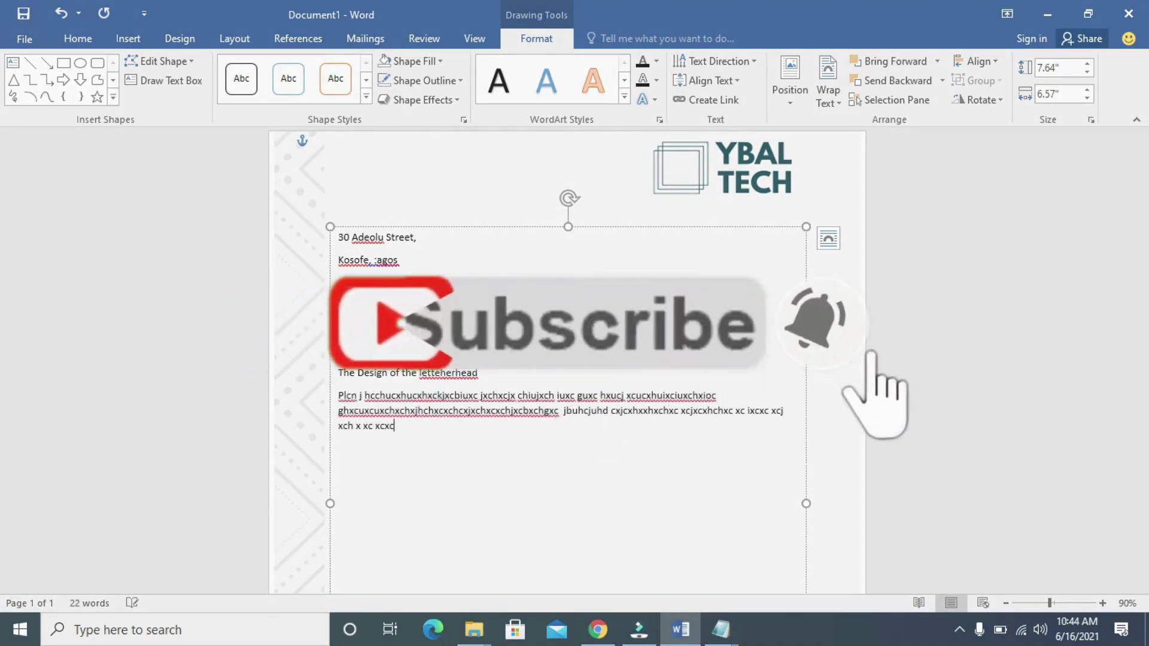
text(hc cx xc xchcxhcxuhcxuxc cx  xchxccxhchucu cxhu cx hcxxcu xchxc uhxcxc)
key(Return)
text(Xhjxchjxchxcjhcxjcxjxchxchjcxhxcjhxcjxchxc )
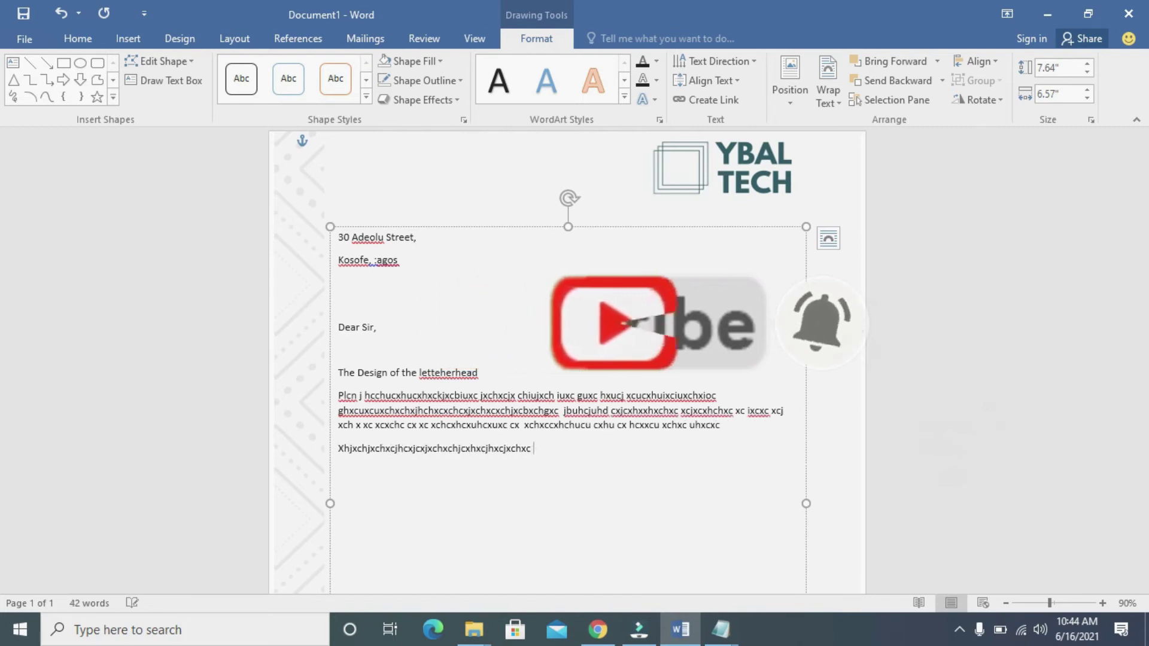
text(xc xc  xchnxcjxchxc xc jxchj  jhcxh jxc hxc xc hjxcj hxc hjxc jxc jxcj xjc jh cxjh xc jhxc jxcj hxc jhxc jxcj hxcj j xhcj xcjh xcjh jh zxjh ziz iaisiuasiuasi usaxzjhhjcxjh xc hjxch h xc hjxc hjxcj hjxh c hjcx jhcx jhxc jhxc jhxc hjxch jh jxc jhxcj hxc jhxchj xc hj hjxc jxc jxc jxc hjxjh hj xch jxc hjxc hjxc hjxc hjxc hjj hxcjh xcjh xc hjjh xcj hxcj hxc hjj xhcj hxcjh xcj hxcx jchhxjc gj jxcgjxcgxc)
key(Return)
text(Xc xcjxch hcxjxcjxjc hcx cx jxc hjxc h xcjhcx kcx)
key(Return)
text(X jxch cxjhcxjjcxhxcj hjcxhcxjhcxjhcx jj xcjcx hjxcjxcjcx hjxcxchjhxcjcxjhxc)
key(Return)
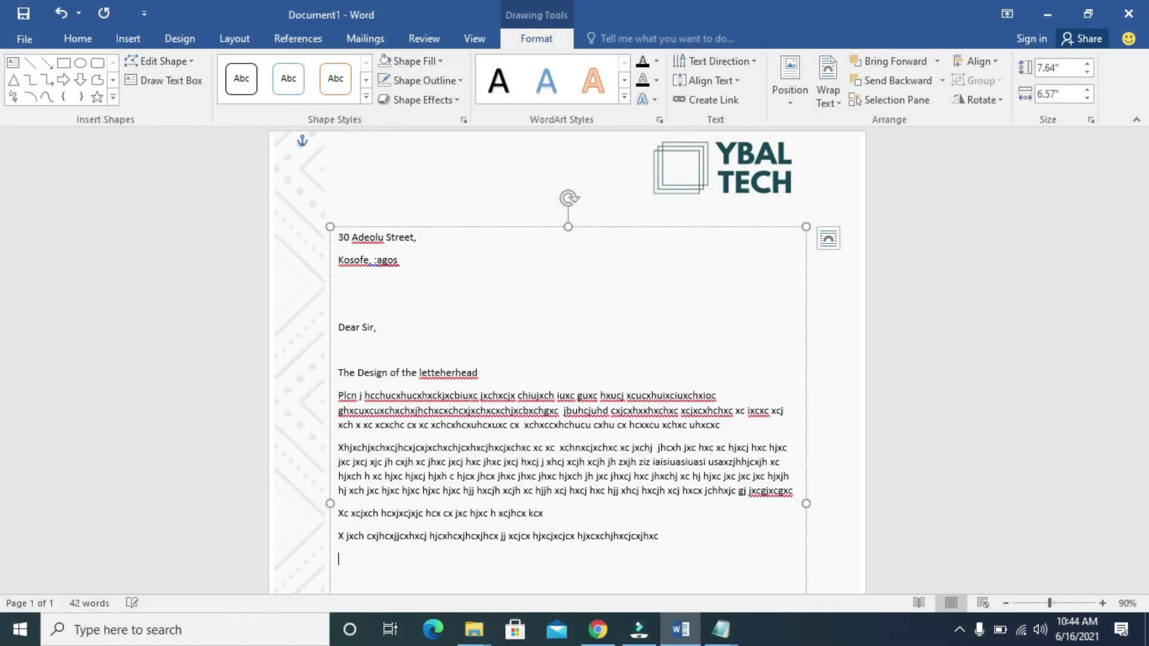
Step: Close the letter with "Yours Faithdully,", a blank line and the signature "Ybal Tech"
text(Yours Faithdully,)
key(Return)
key(Return)
text(Ybal Tech)
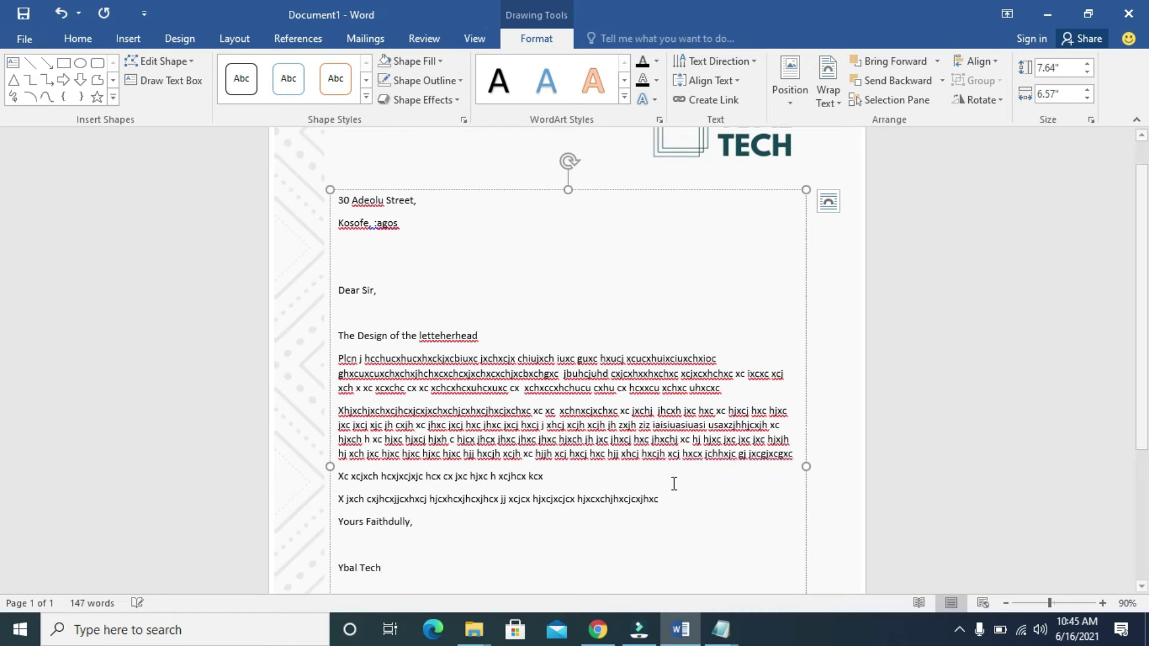
Step: Set all the text in the text box to font size 12
drag(489, 340, 343, 340)
click(87, 43)
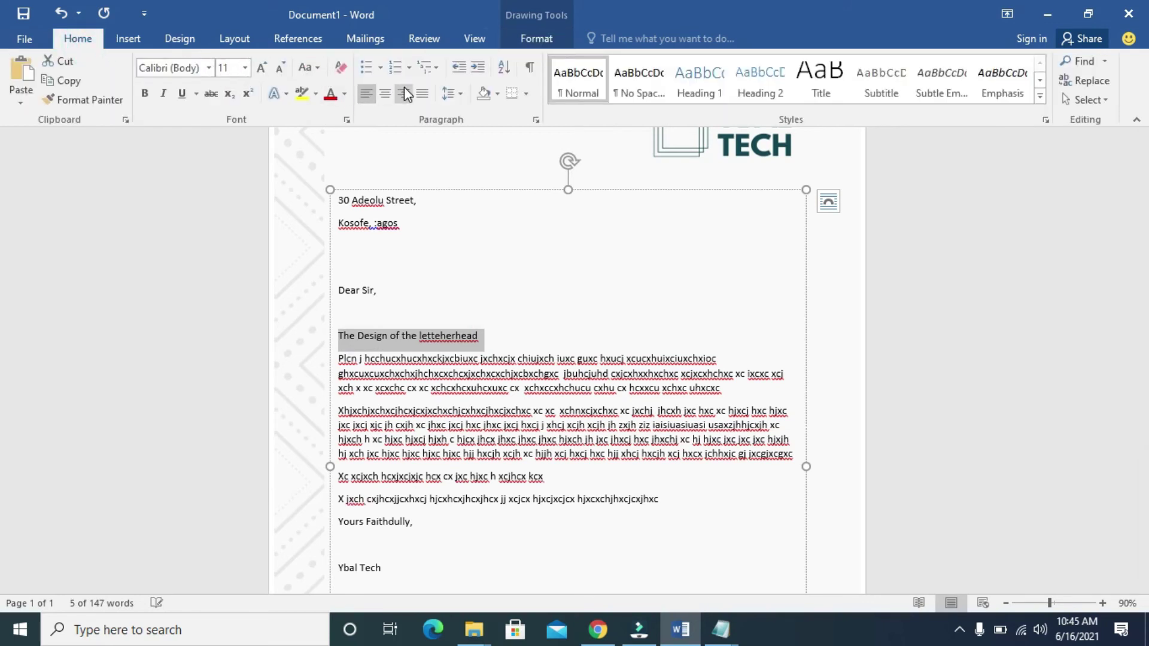
click(388, 226)
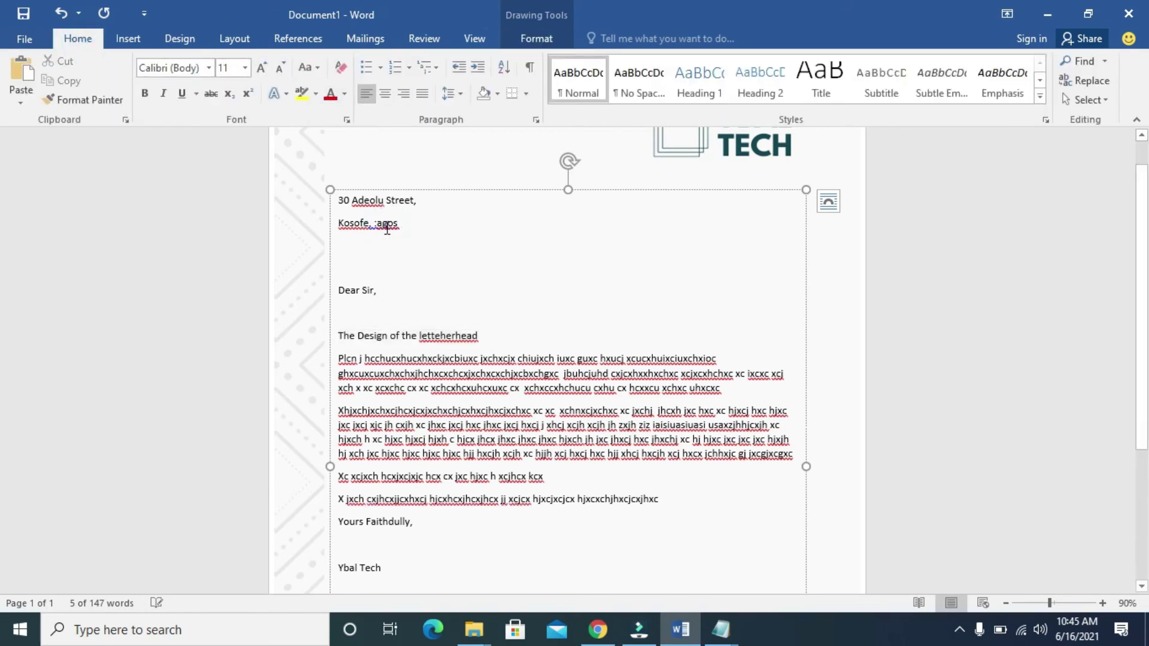
key(ctrl+a)
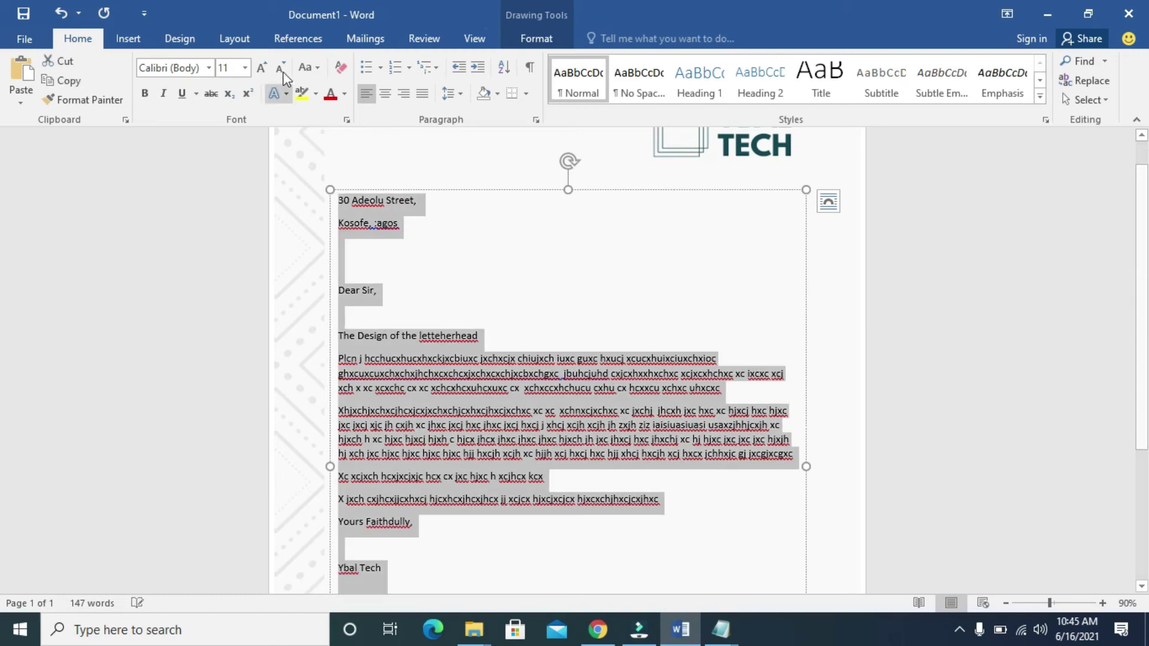
click(247, 67)
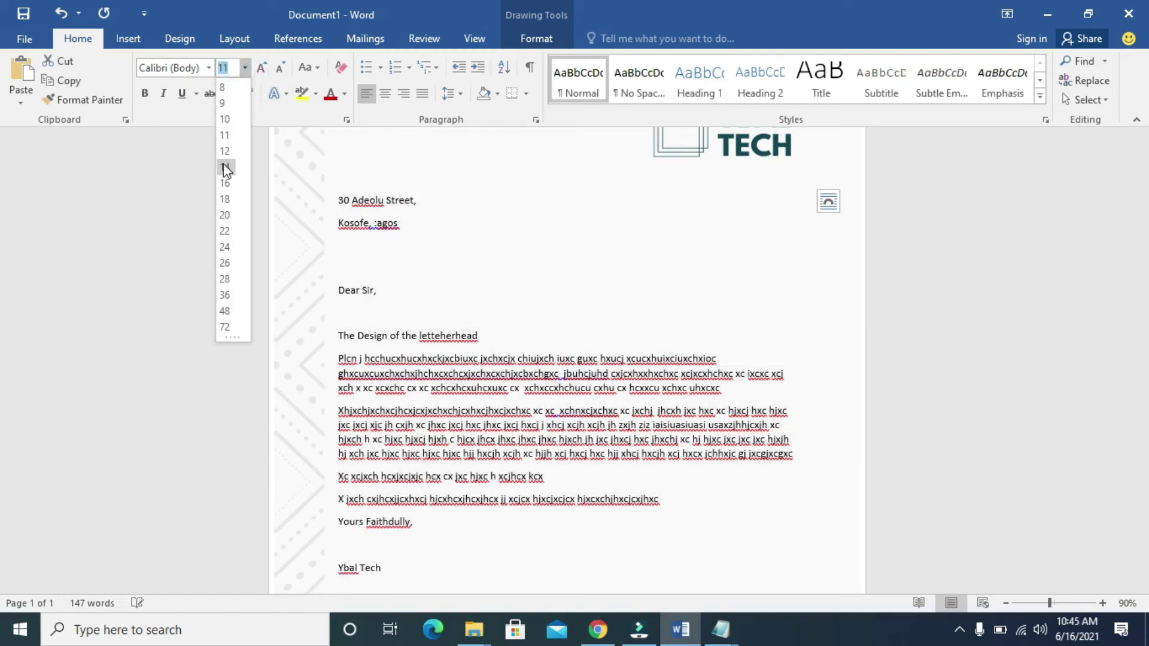
click(224, 152)
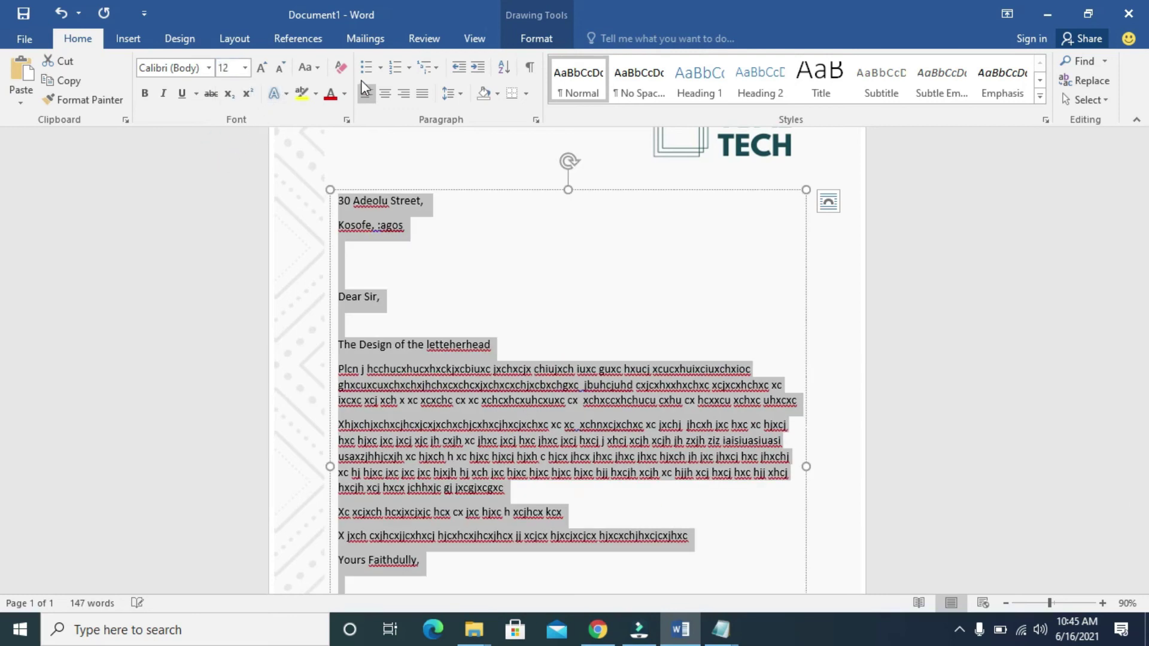
Step: Format the letter's heading line as bold, underlined and centred, with each word capitalized
click(456, 232)
drag(497, 351, 338, 349)
click(144, 94)
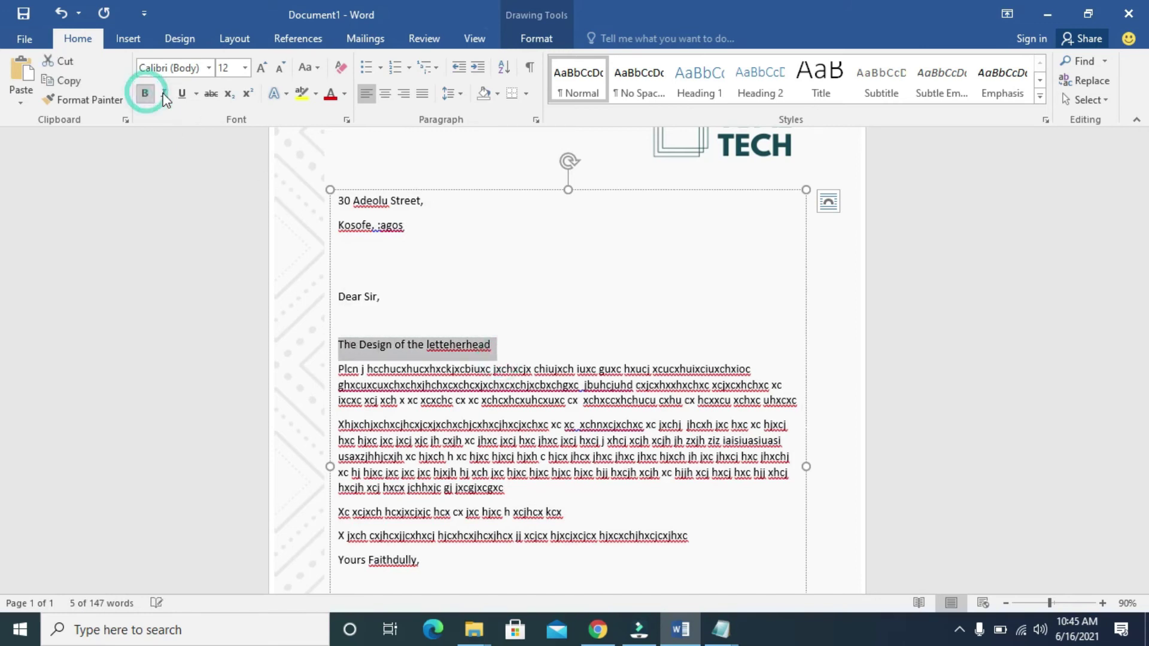
click(182, 93)
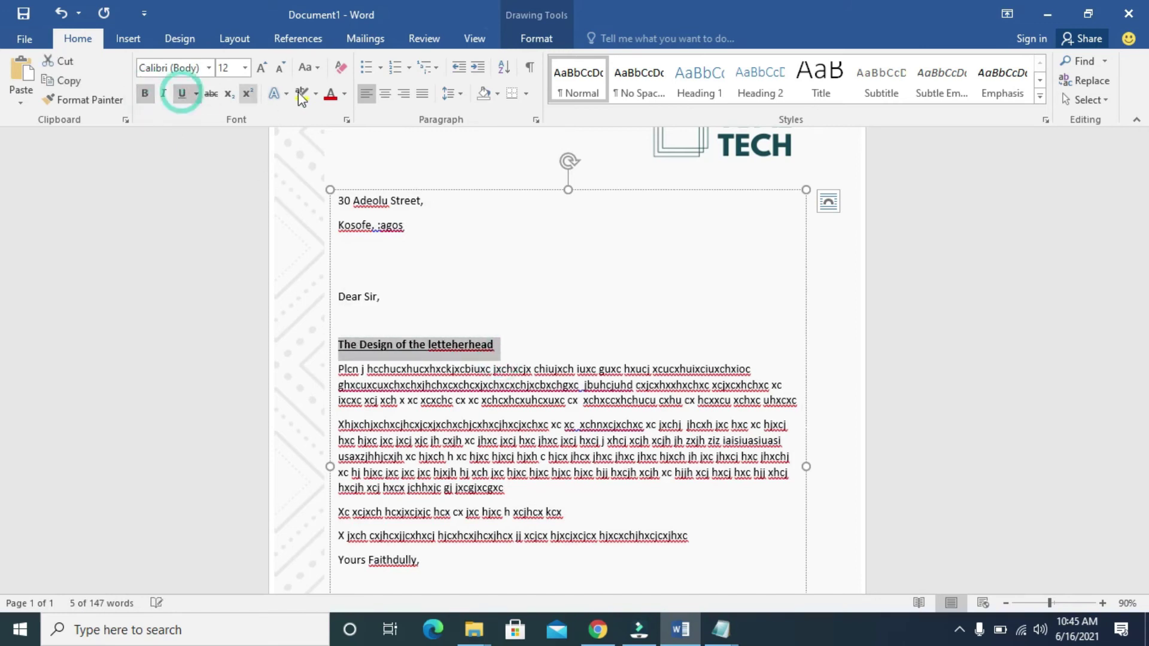
click(385, 94)
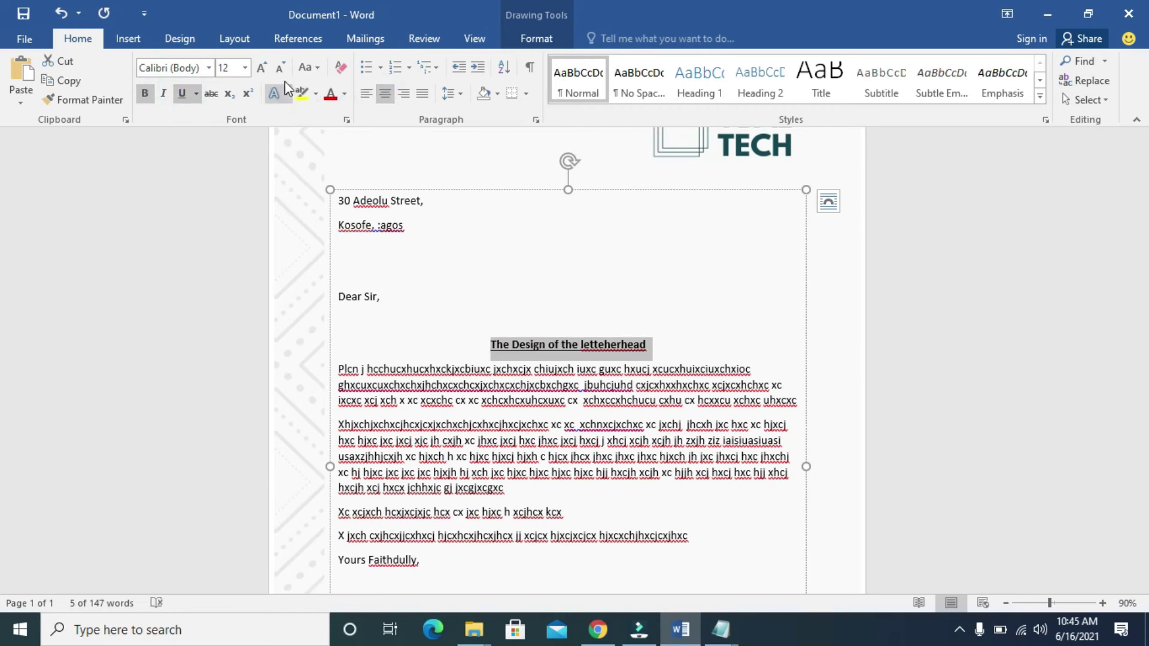
click(305, 77)
click(373, 149)
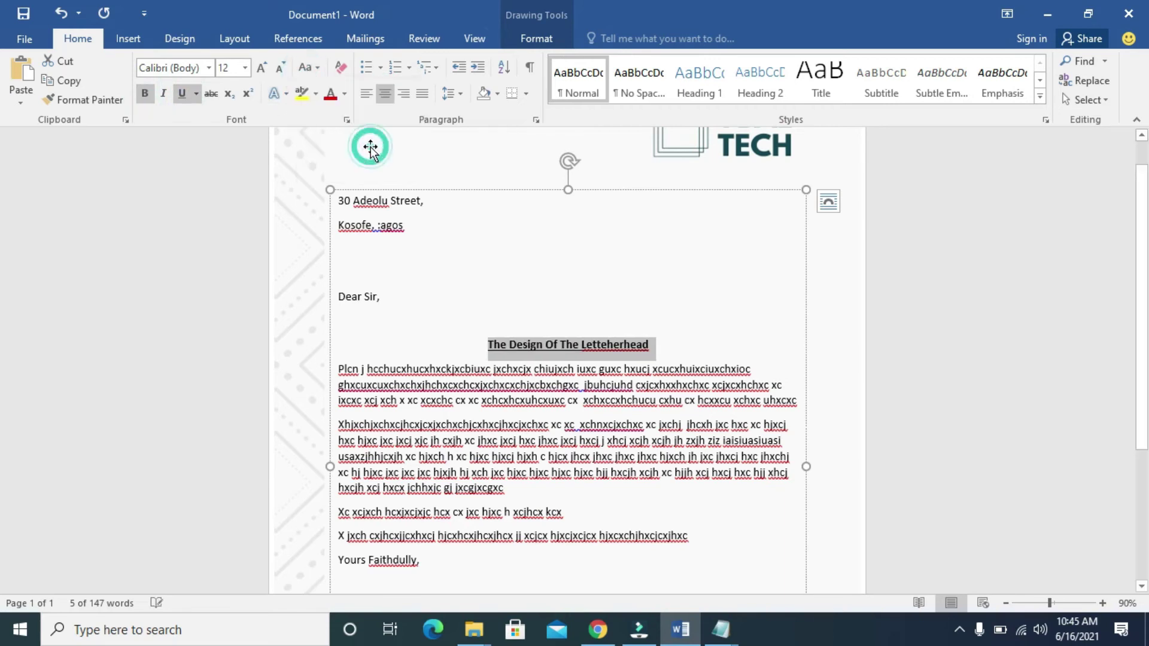
Step: Justify the text from the first body paragraph through the "Yours Faithdully," line
drag(442, 555, 339, 370)
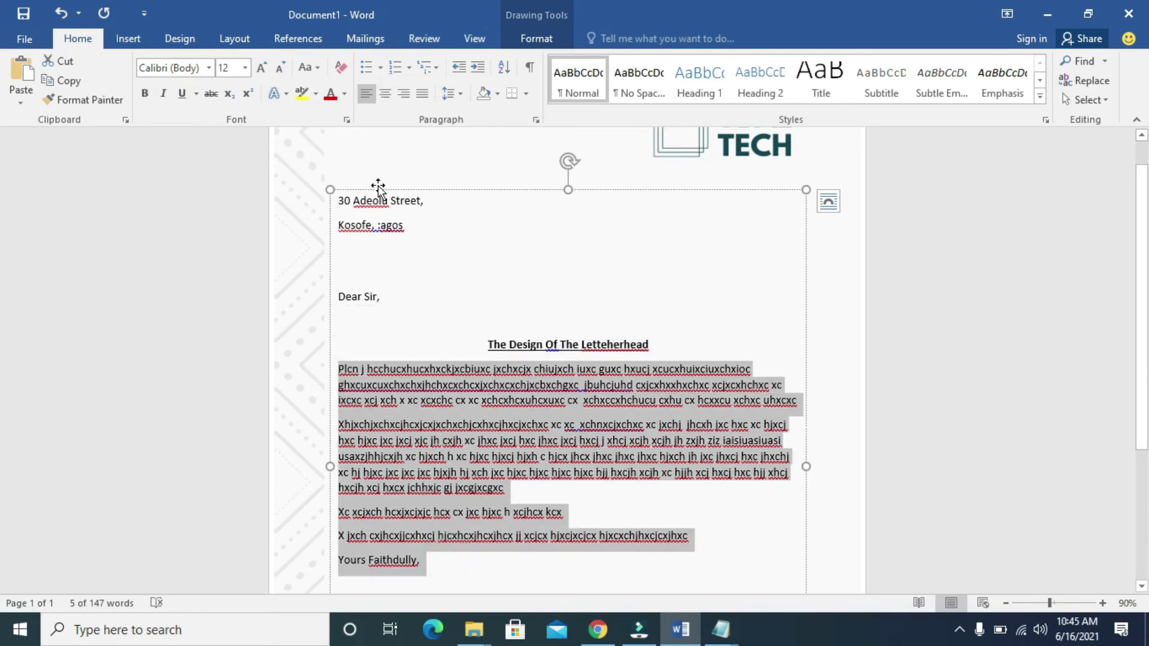
click(422, 93)
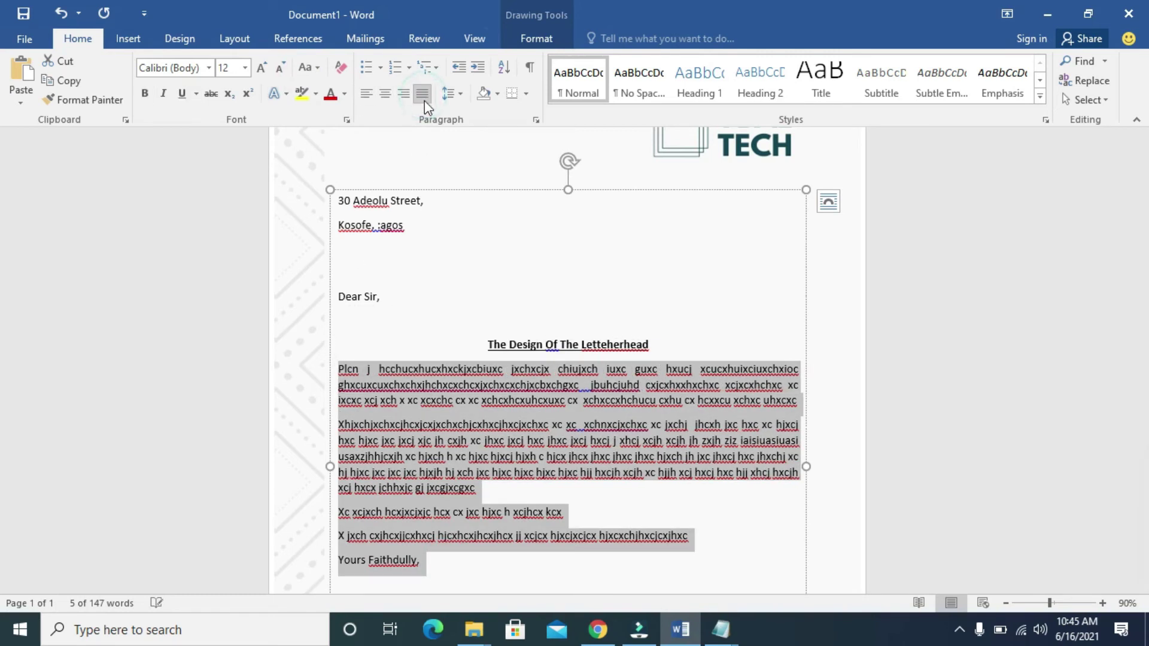
click(595, 410)
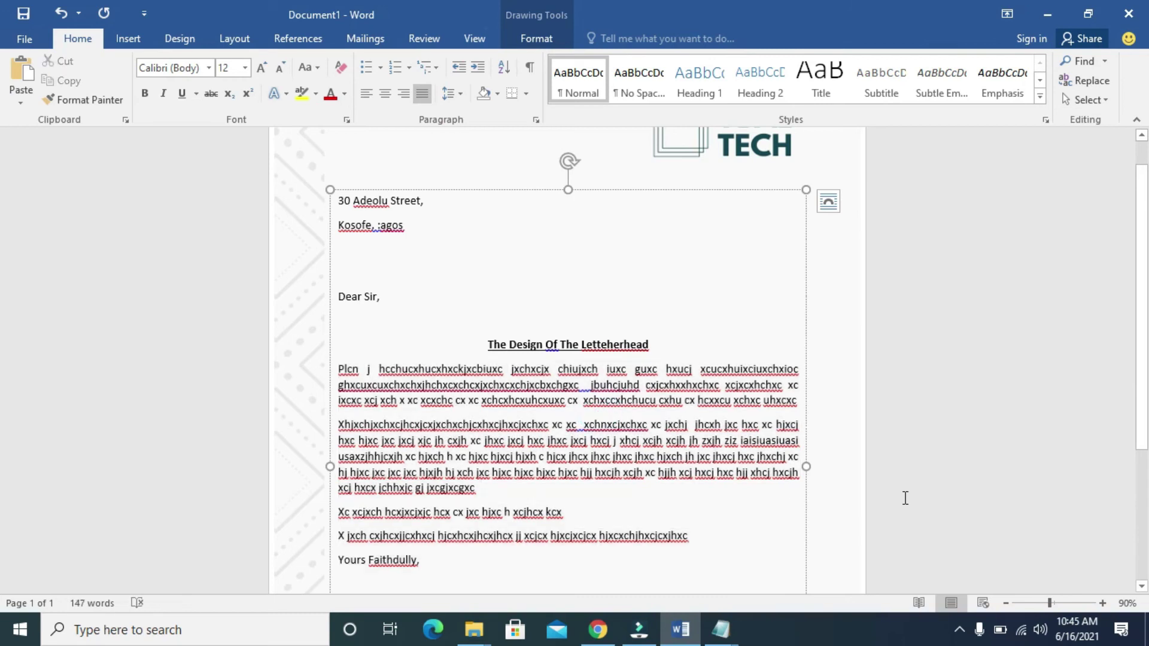
Step: Make the "Ybal Tech" signature at the end of the letter bold
drag(1141, 341, 1146, 467)
click(403, 402)
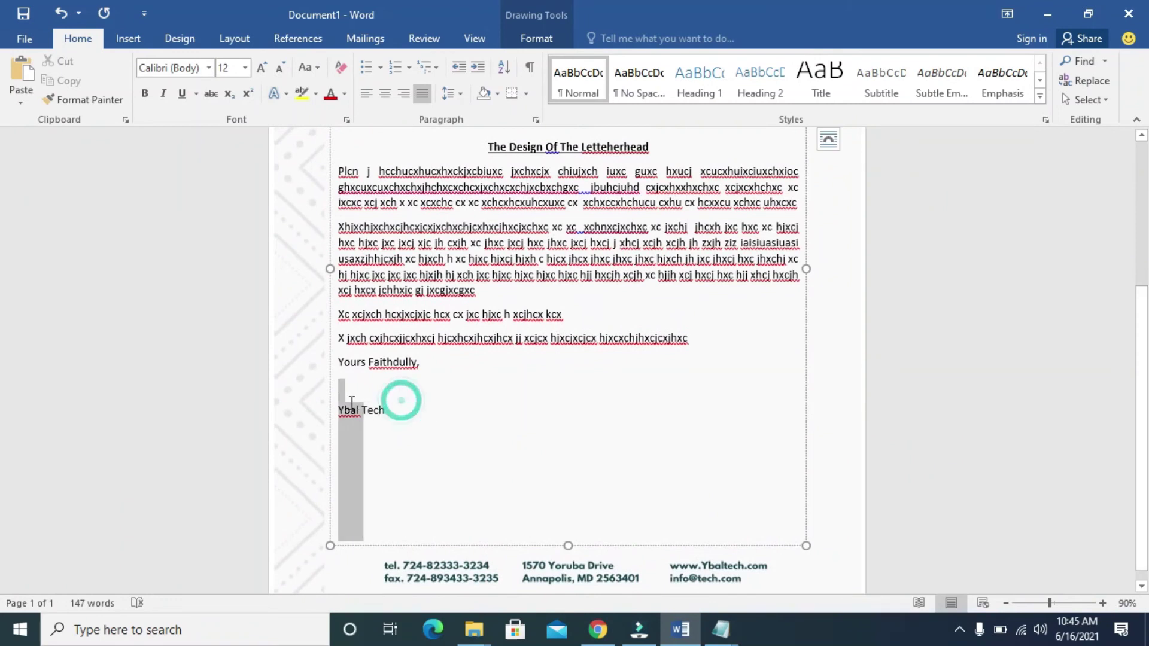
triple_click(378, 408)
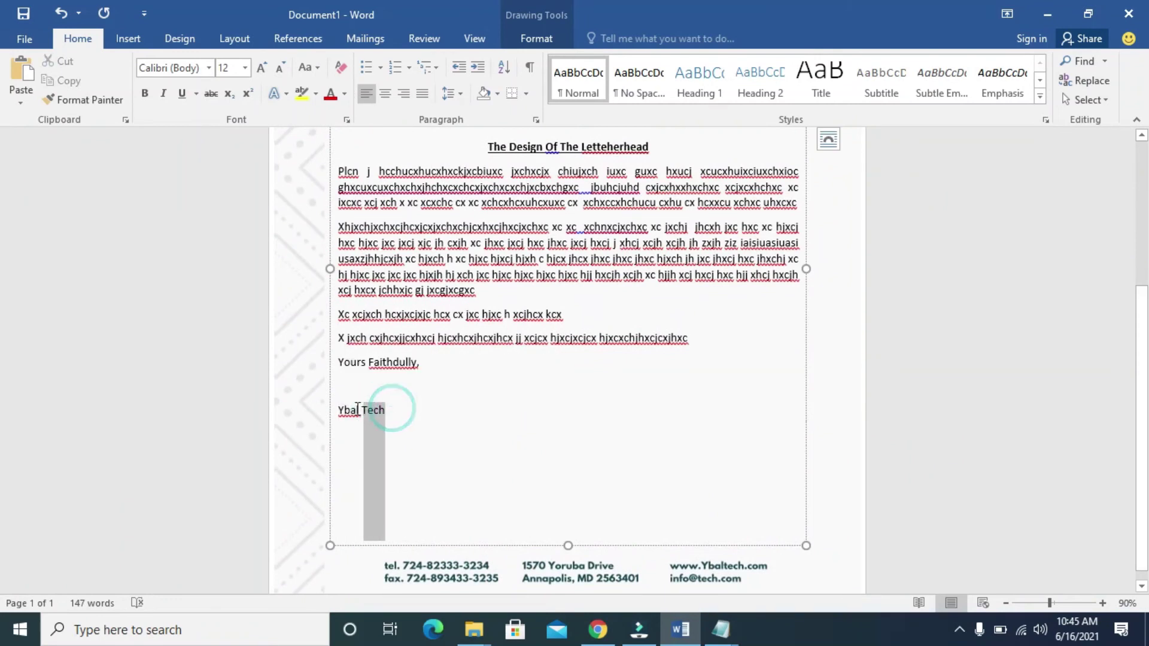
click(145, 93)
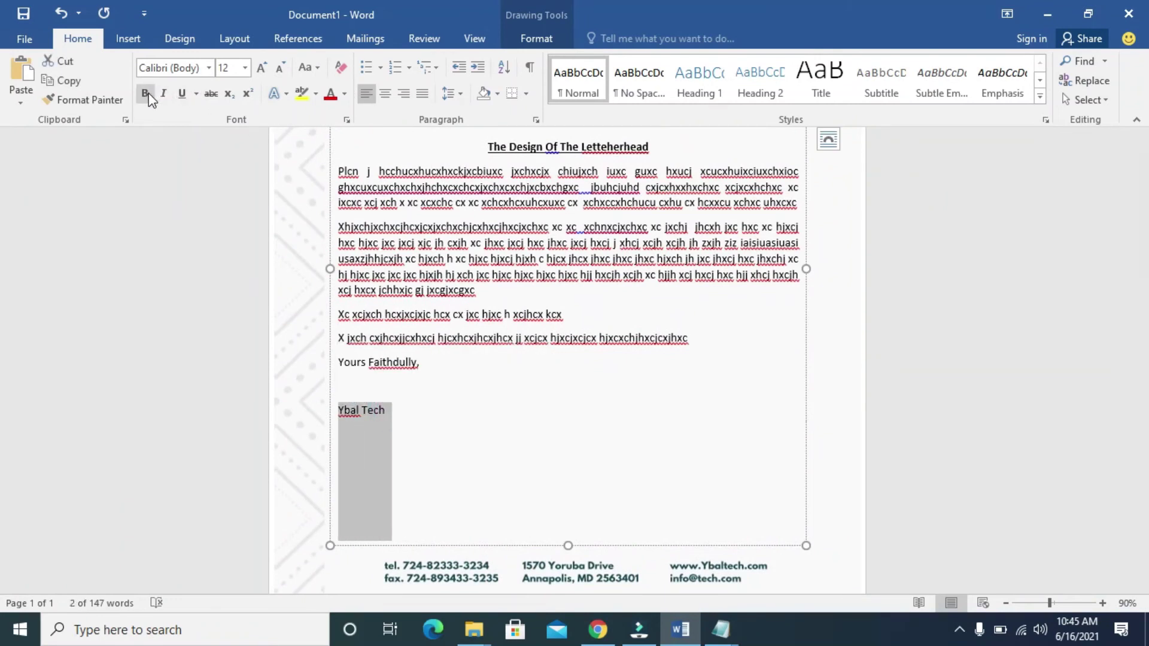
click(521, 327)
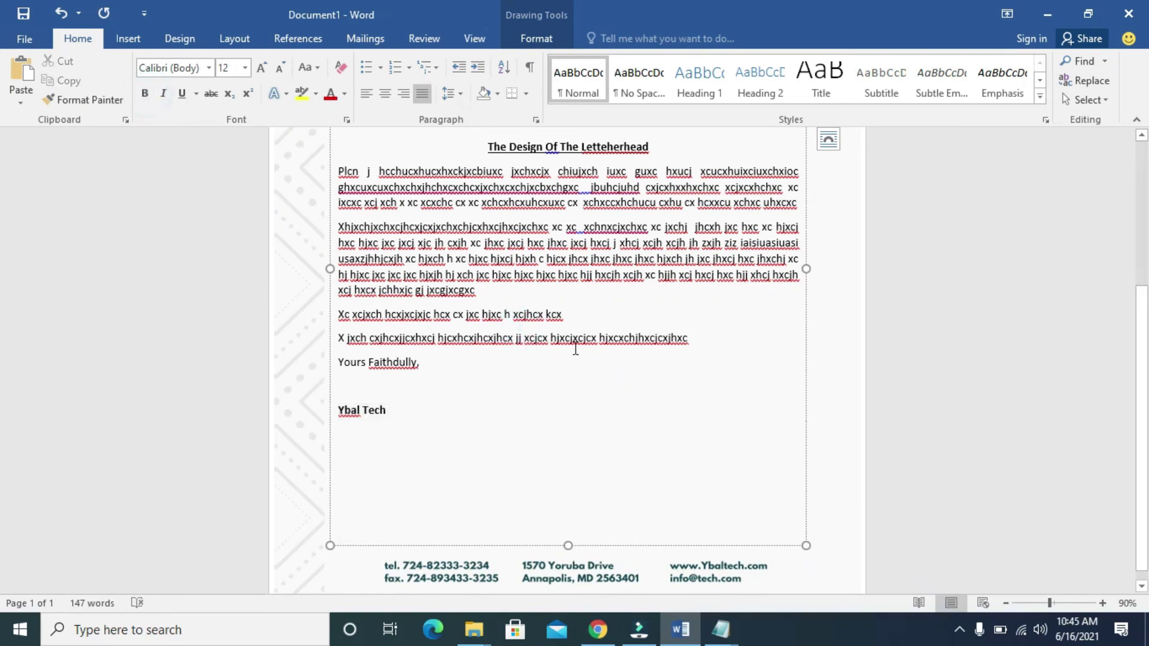
Step: Insert a blank line between the last body paragraph and "Yours Faithdully,", and deselect the text box
click(704, 349)
key(Return)
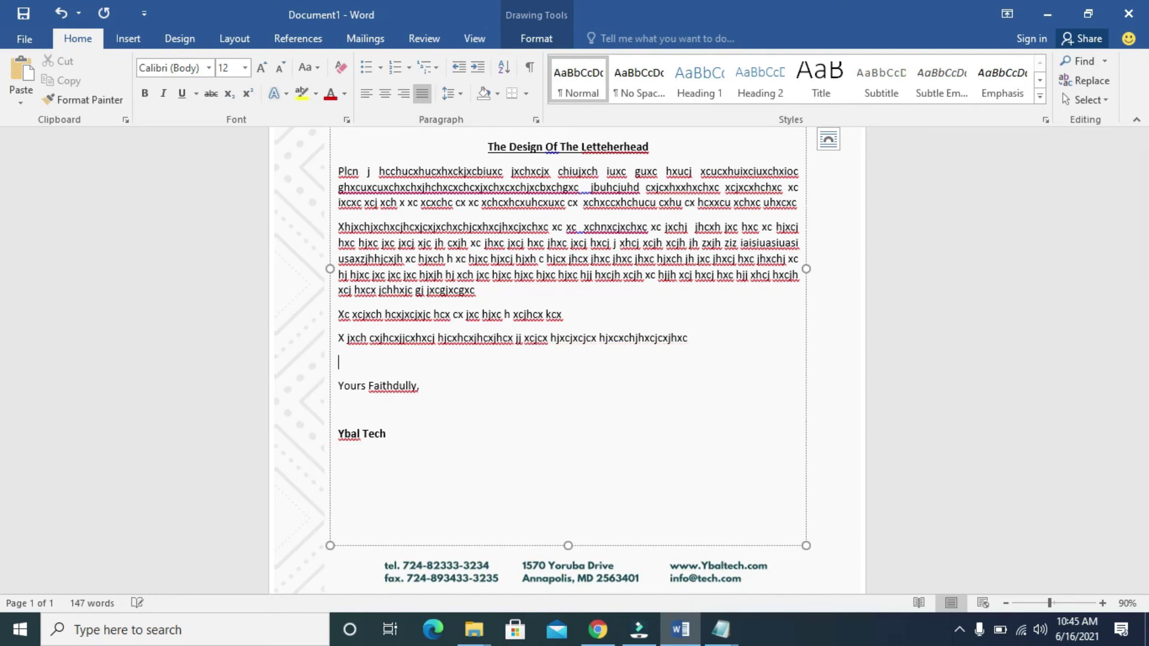
click(950, 300)
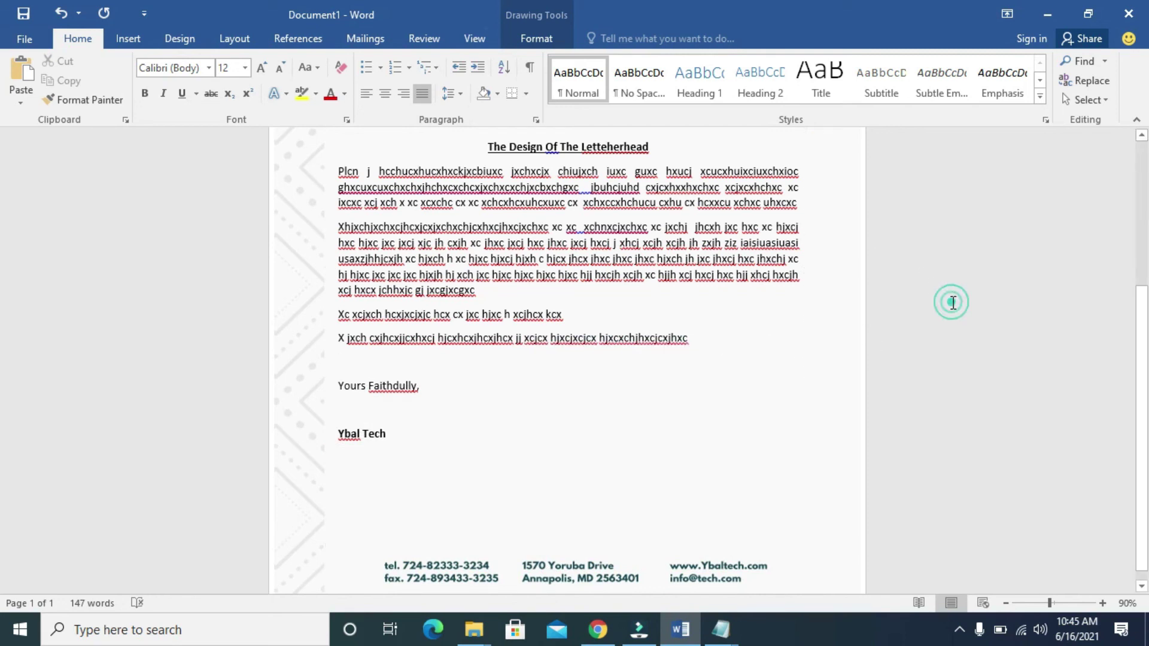
Step: Check the finished letter from the logo to the contact details, both on the page and in the print preview
scroll(1058, 363, up, 5)
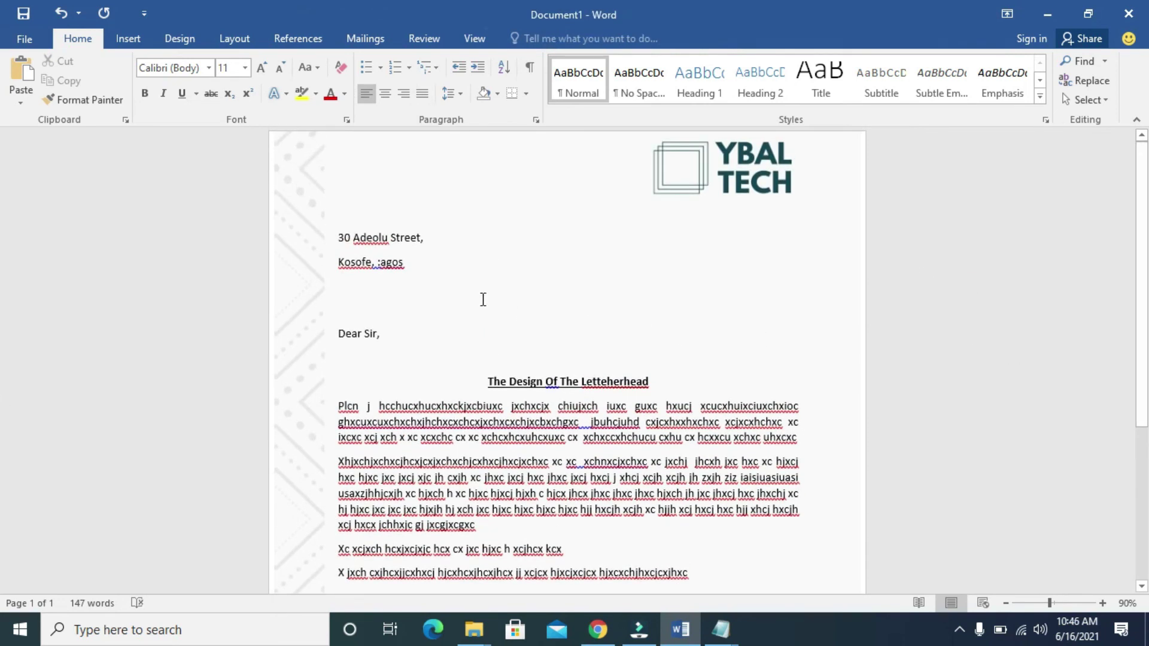
drag(1140, 287, 1140, 563)
drag(1142, 512, 1121, 246)
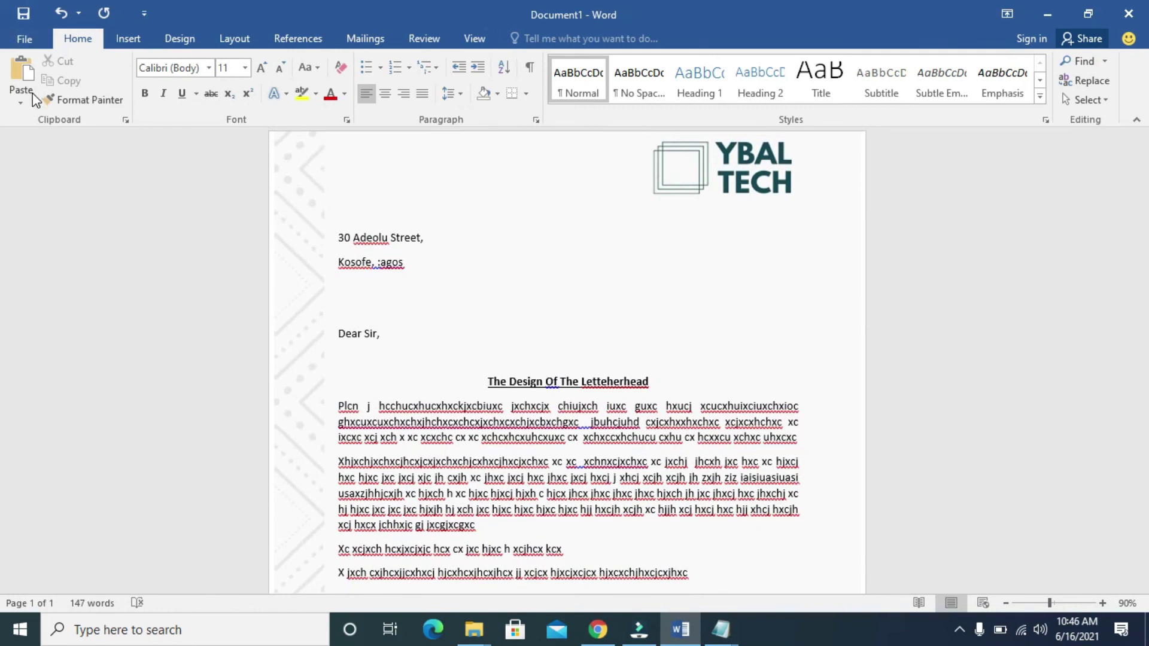
key(alt+f)
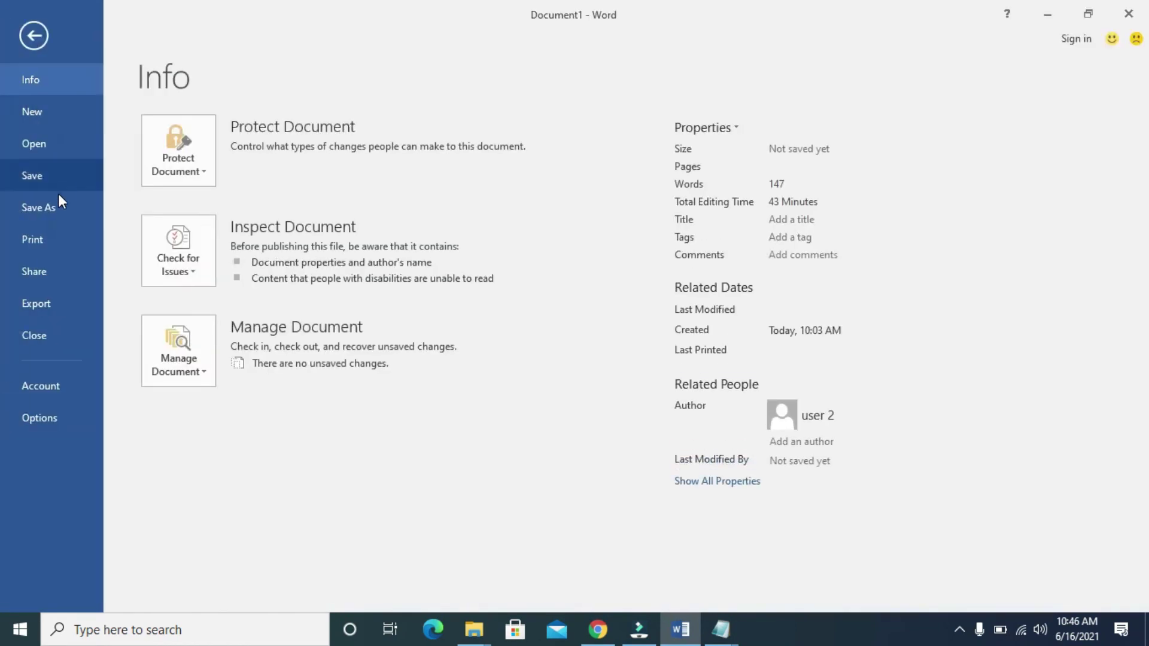
click(52, 238)
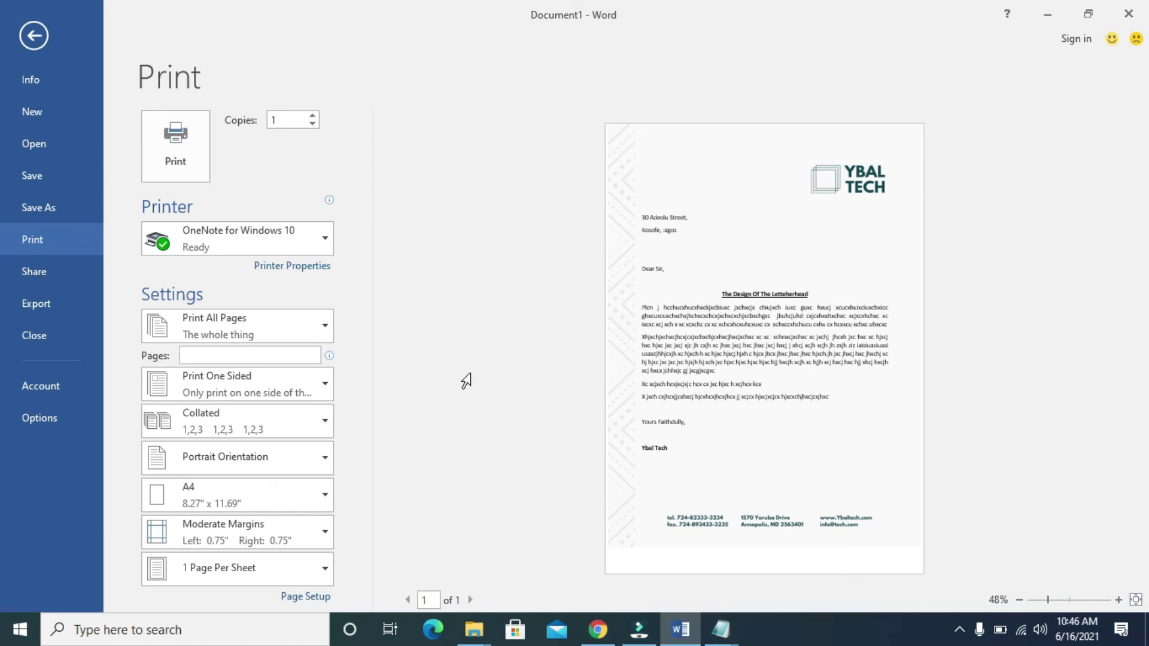
click(52, 89)
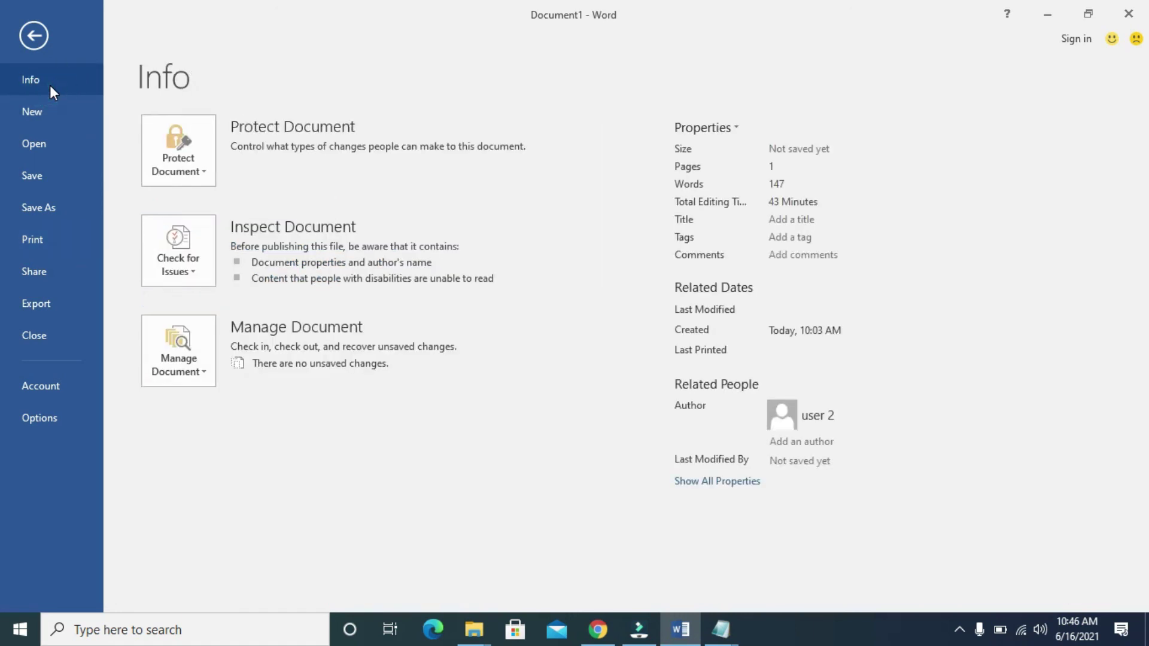
click(33, 33)
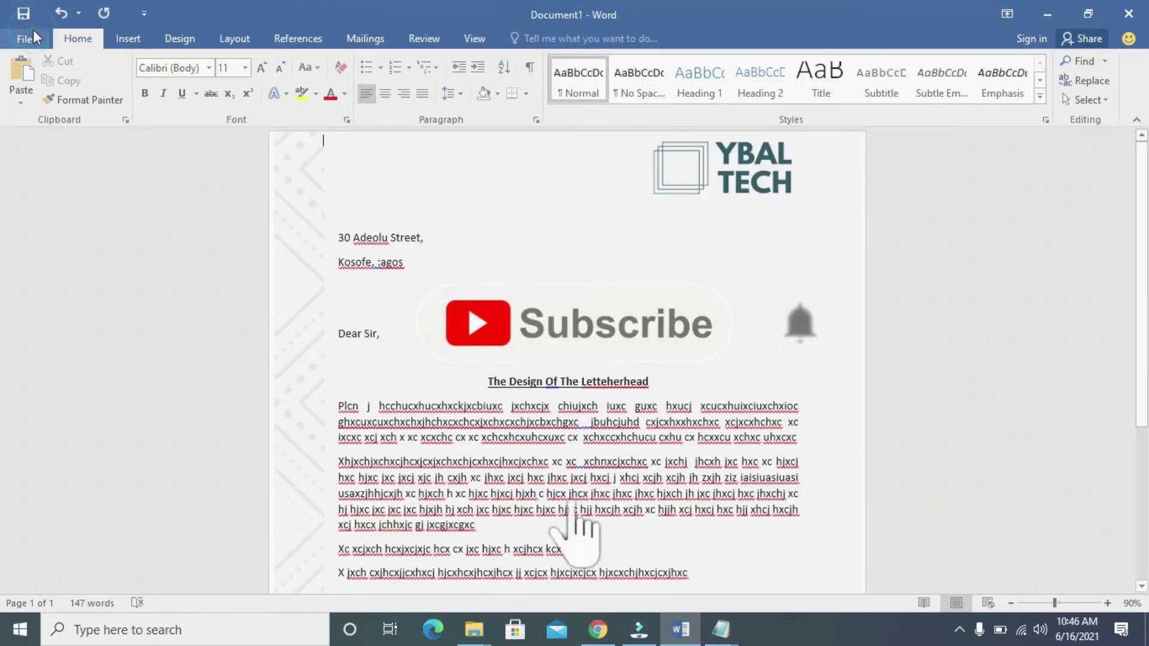
scroll(1141, 590, down, 8)
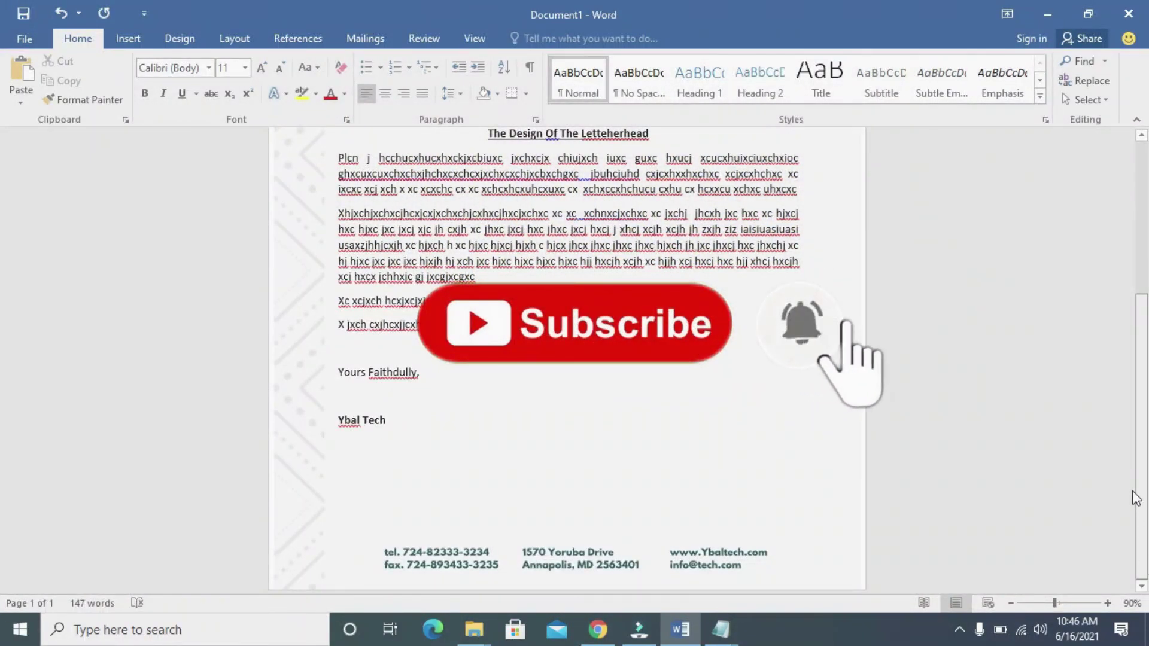
scroll(1126, 416, up, 3)
scroll(1126, 416, up, 7)
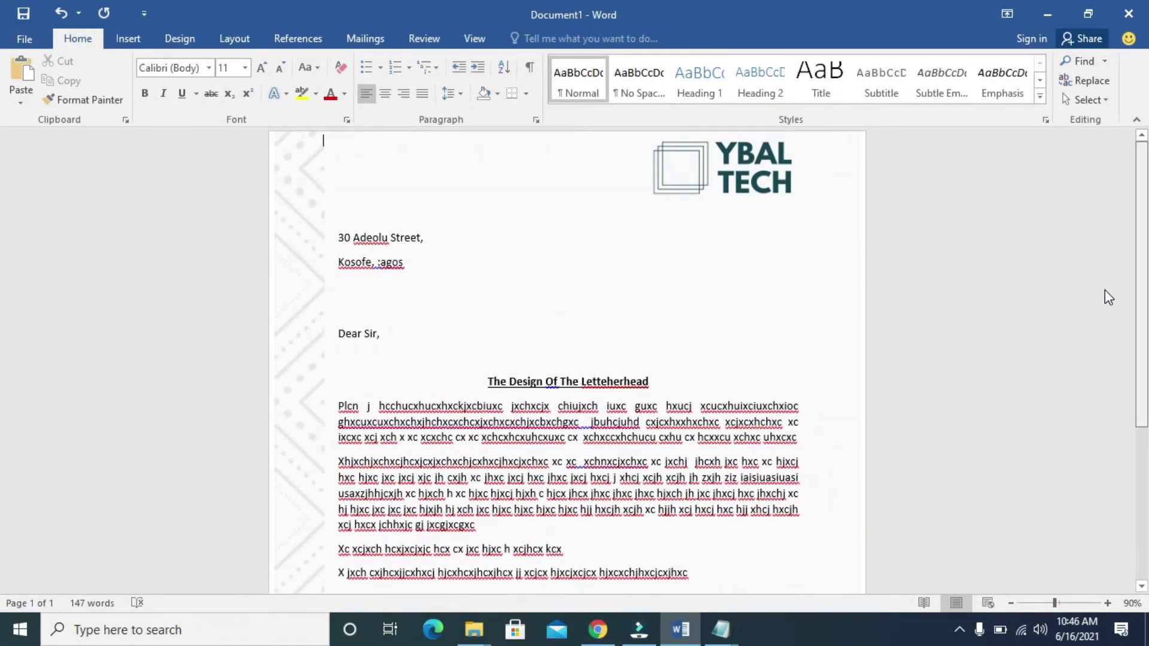
scroll(1108, 296, down, 8)
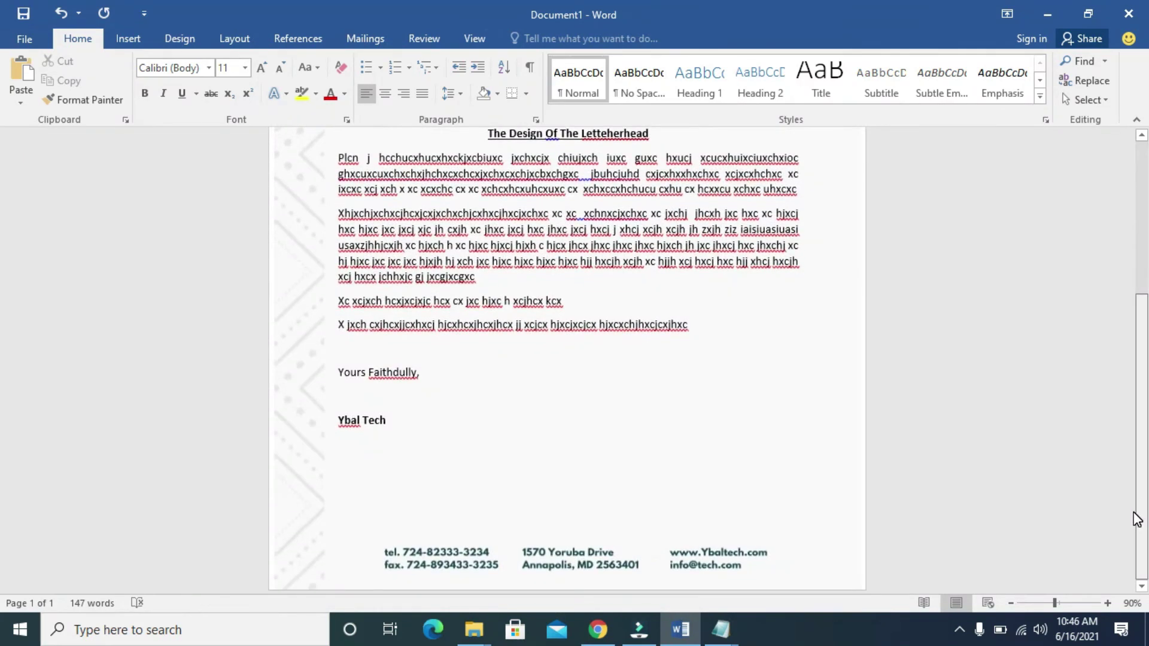